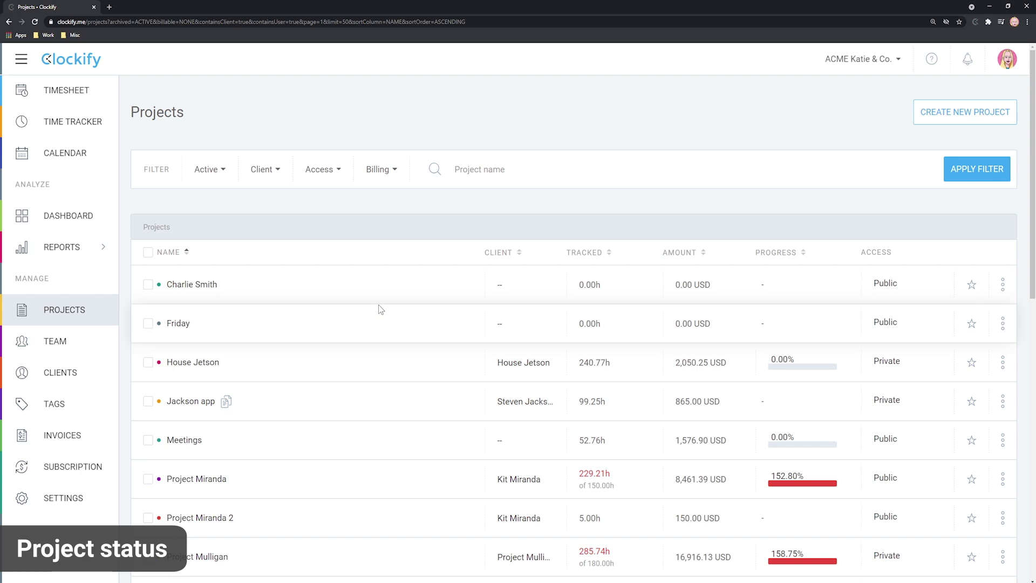
Scroll down and back up through the Projects list to look over the projects
scroll(555, 301, down, 5)
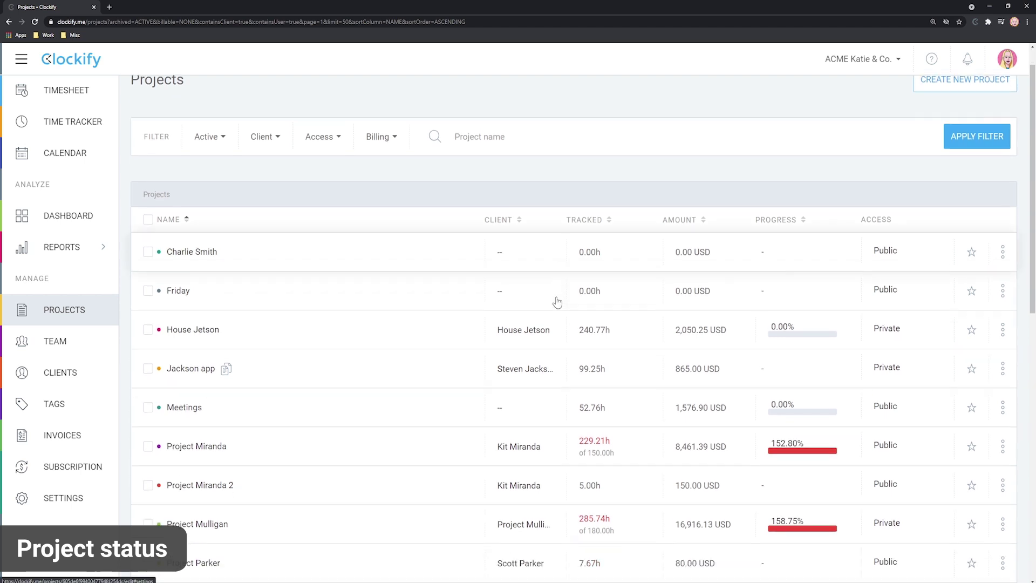
scroll(588, 302, down, 4)
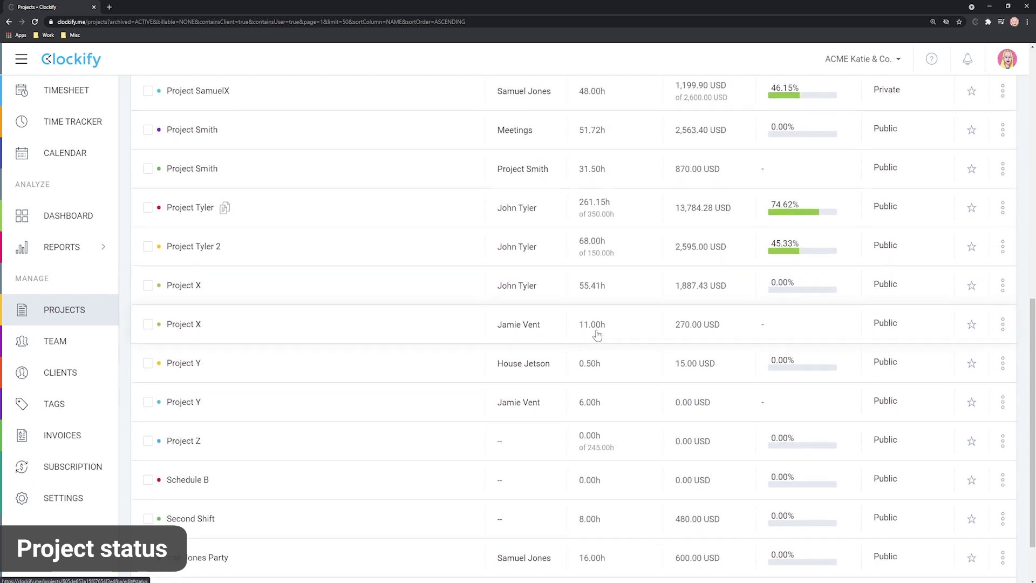
scroll(596, 324, up, 5)
scroll(597, 309, up, 5)
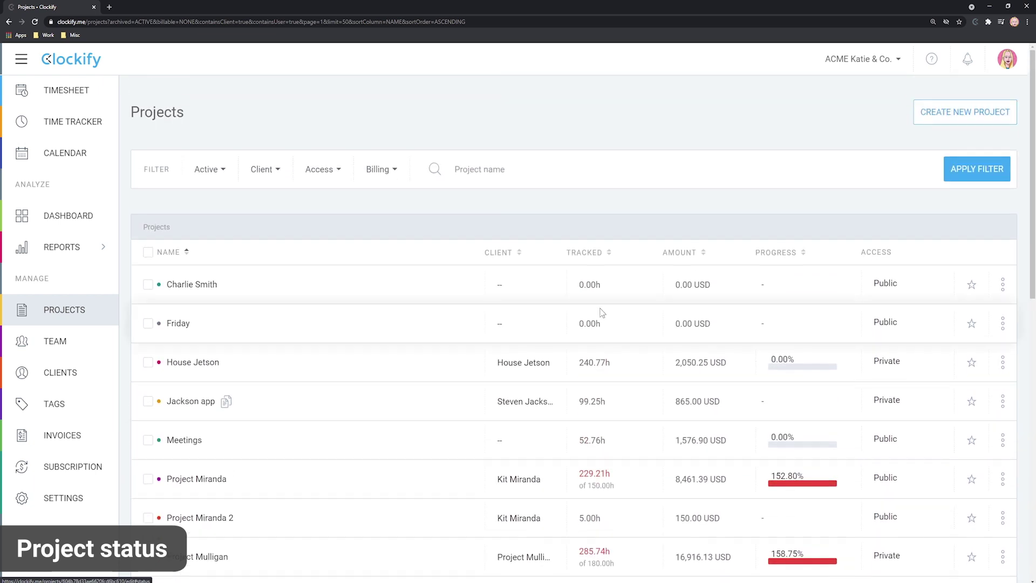
Open Jackson app and review its status: 99.25 h tracked and 865.00 USD
click(181, 402)
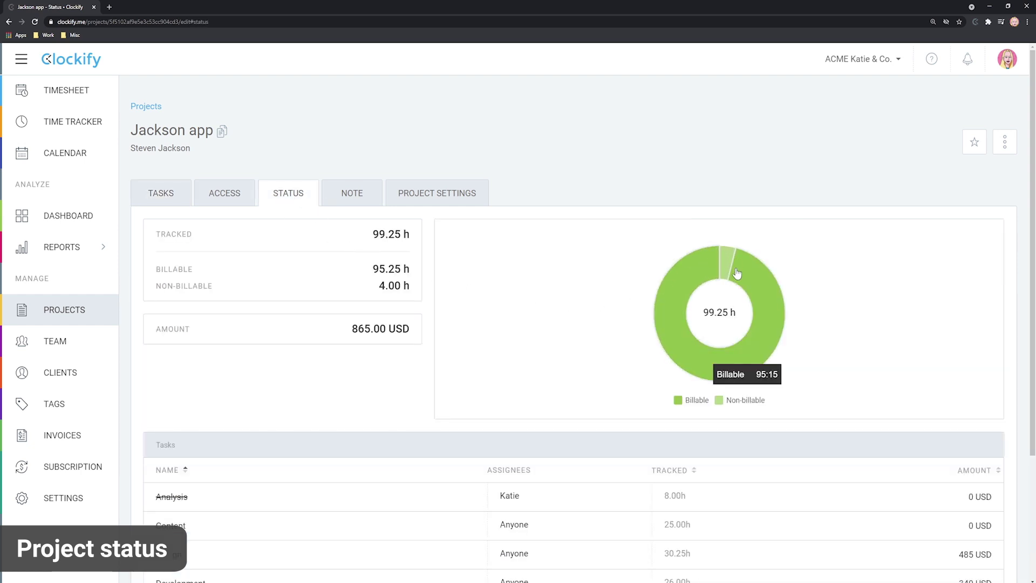
scroll(561, 399, down, 3)
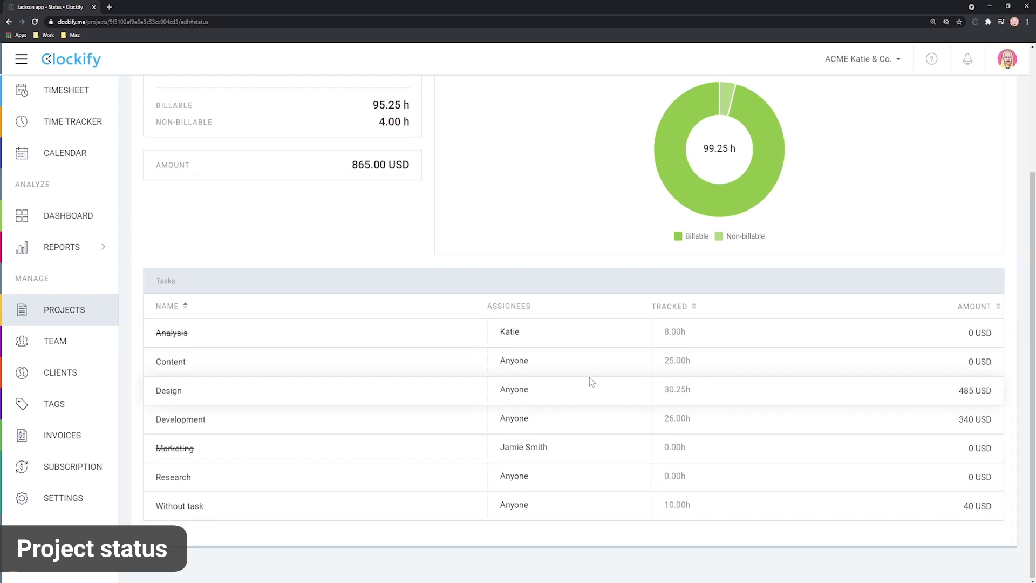
scroll(591, 375, up, 3)
In Jackson app's settings, try the Time estimate type with its manual and task-based options
click(477, 193)
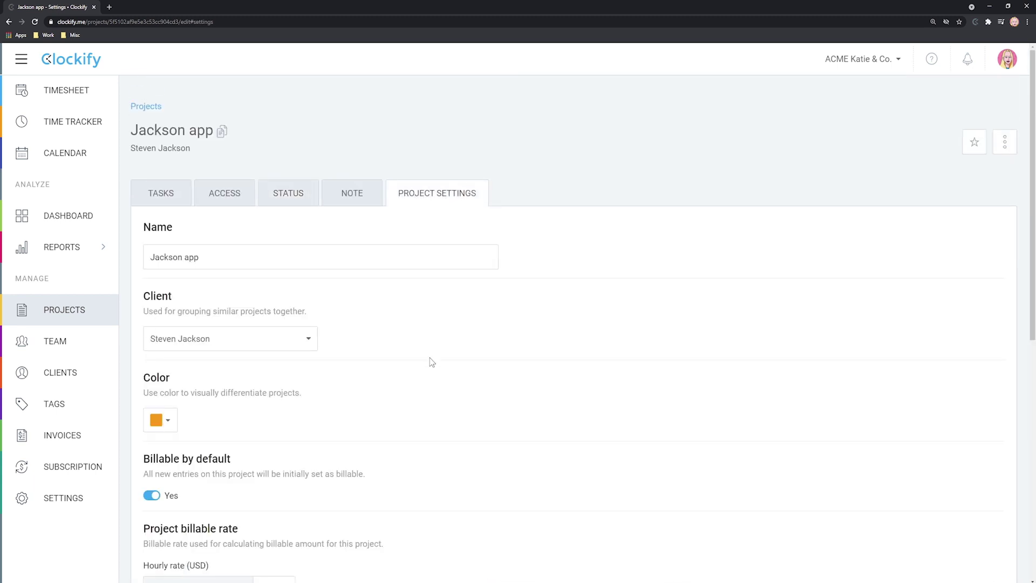
scroll(432, 364, down, 8)
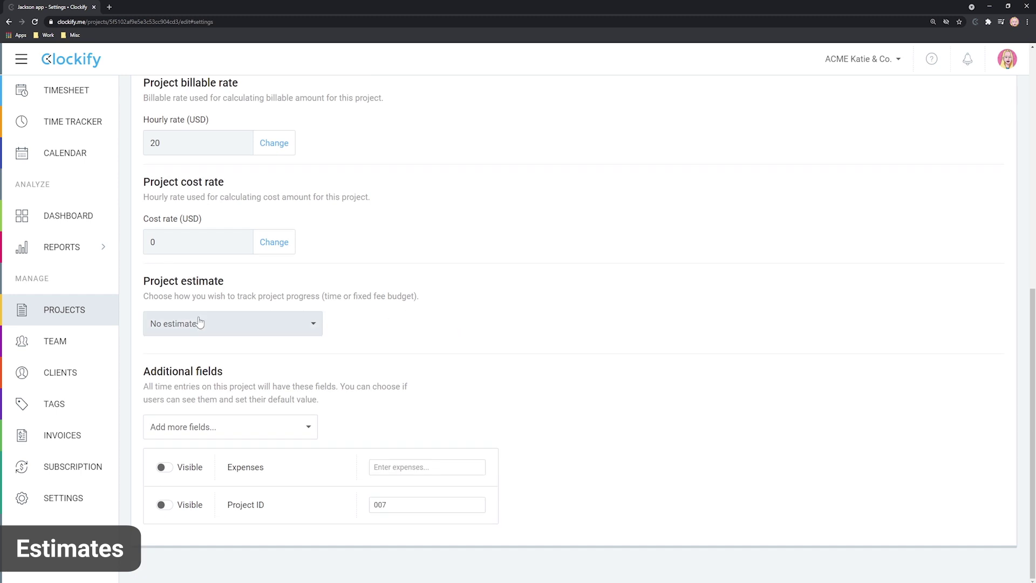
click(197, 352)
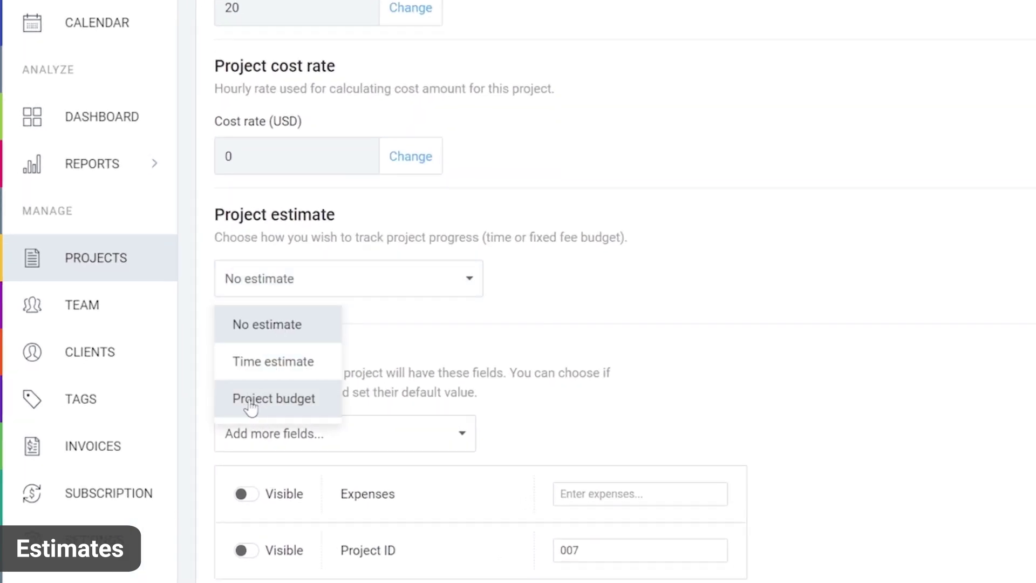
click(282, 370)
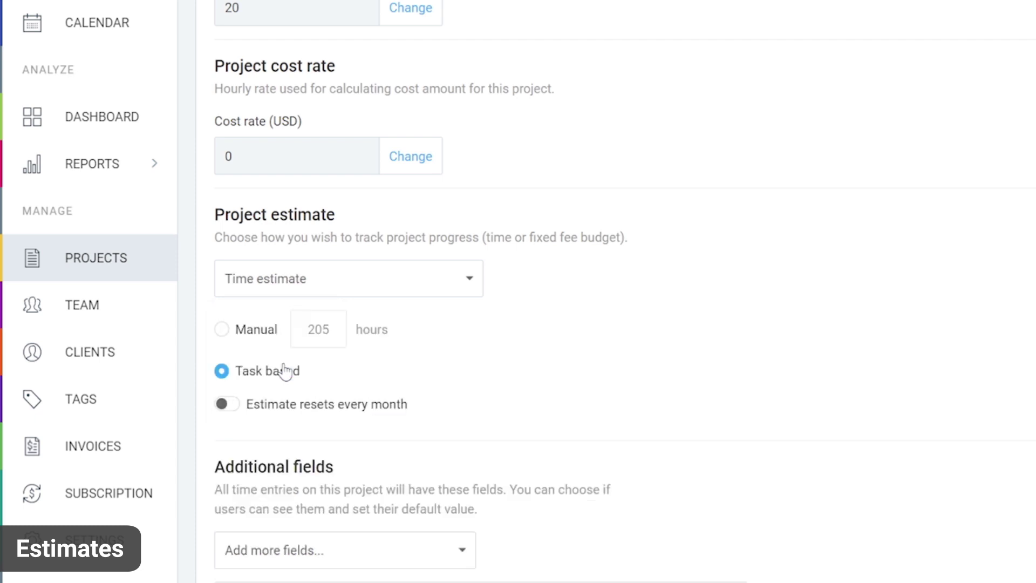
click(244, 333)
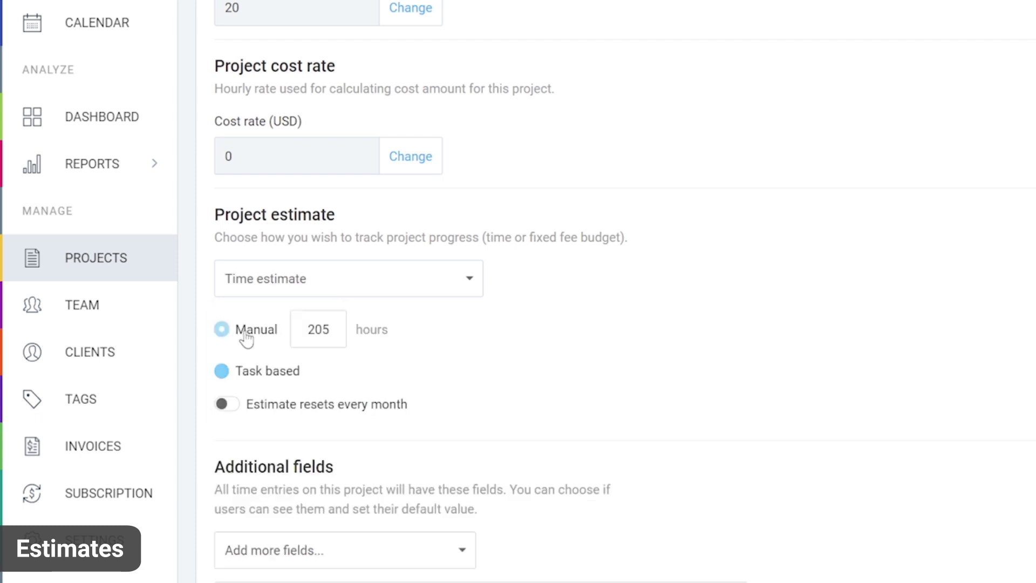
click(250, 377)
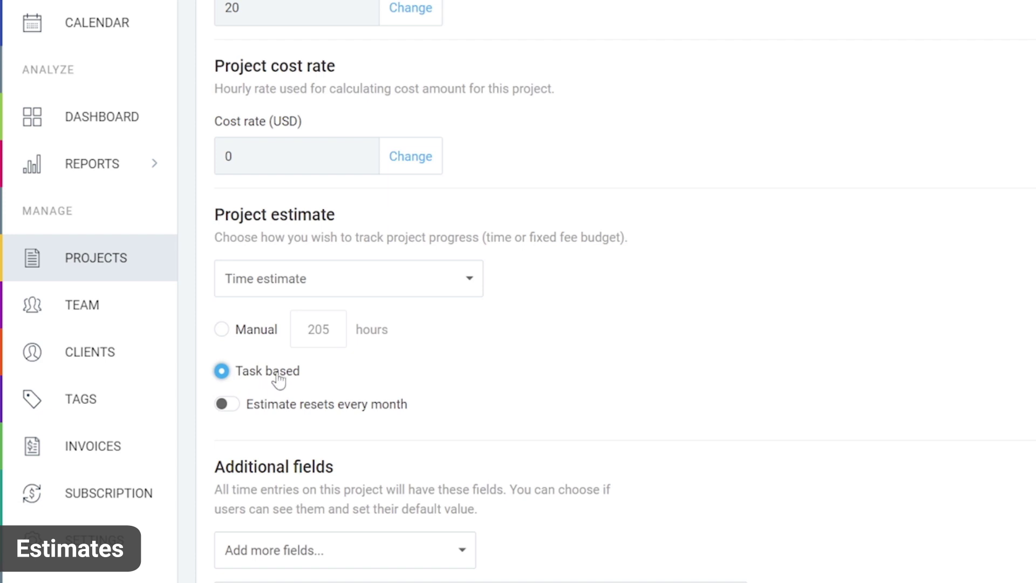
click(248, 339)
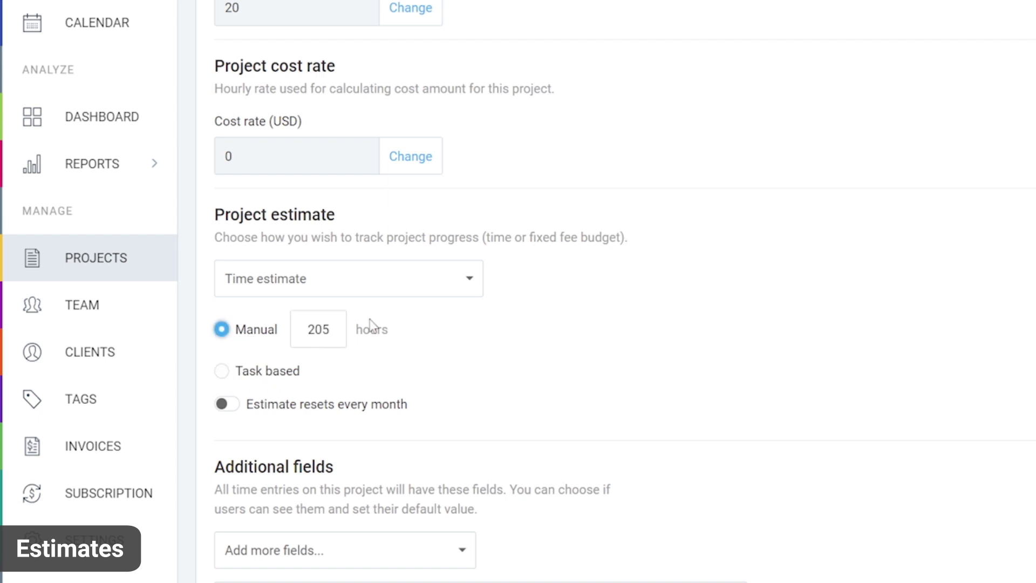
Switch the estimate to a manual Project budget and select its amount field
click(362, 290)
click(269, 400)
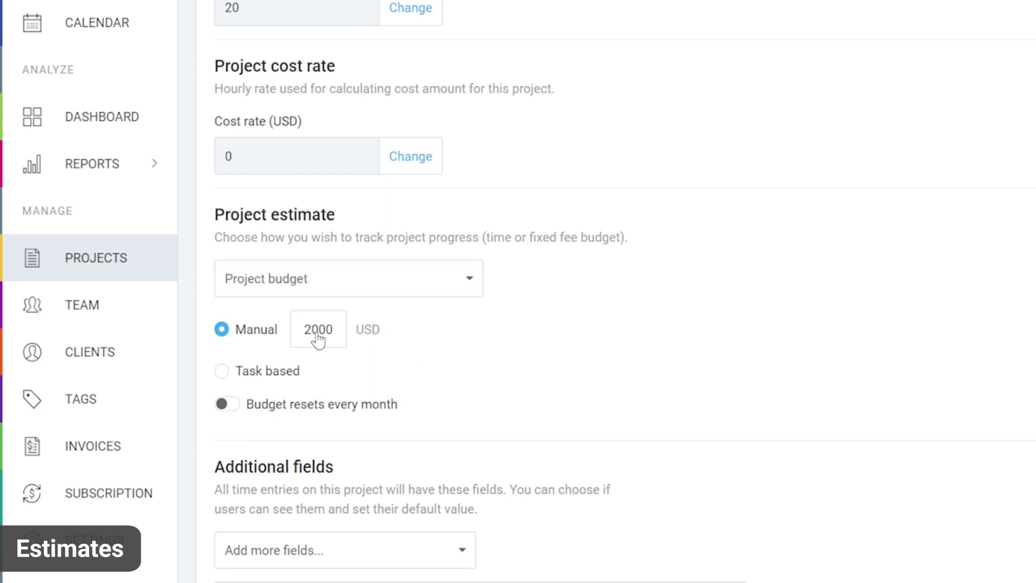
click(253, 373)
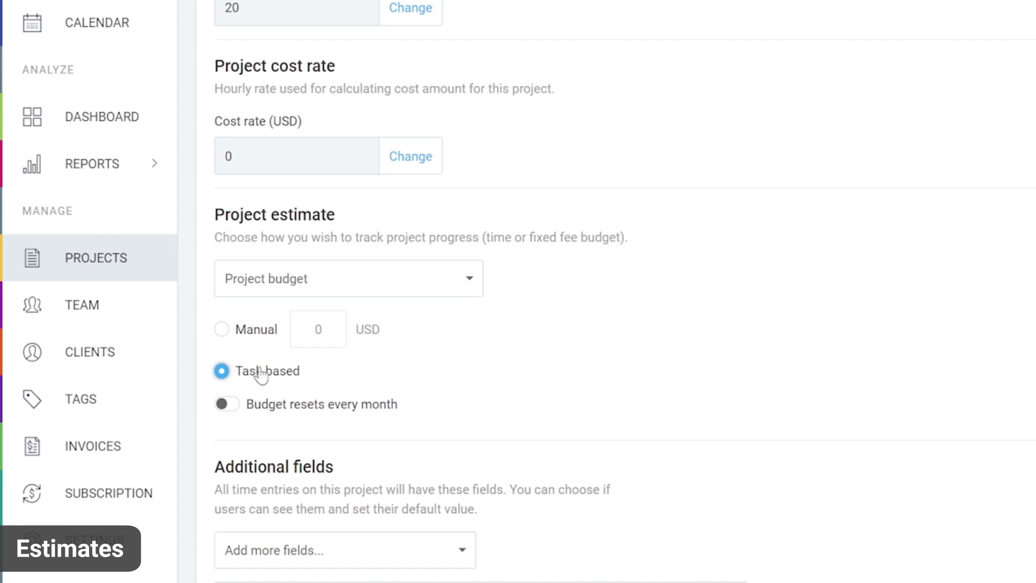
click(260, 333)
click(319, 342)
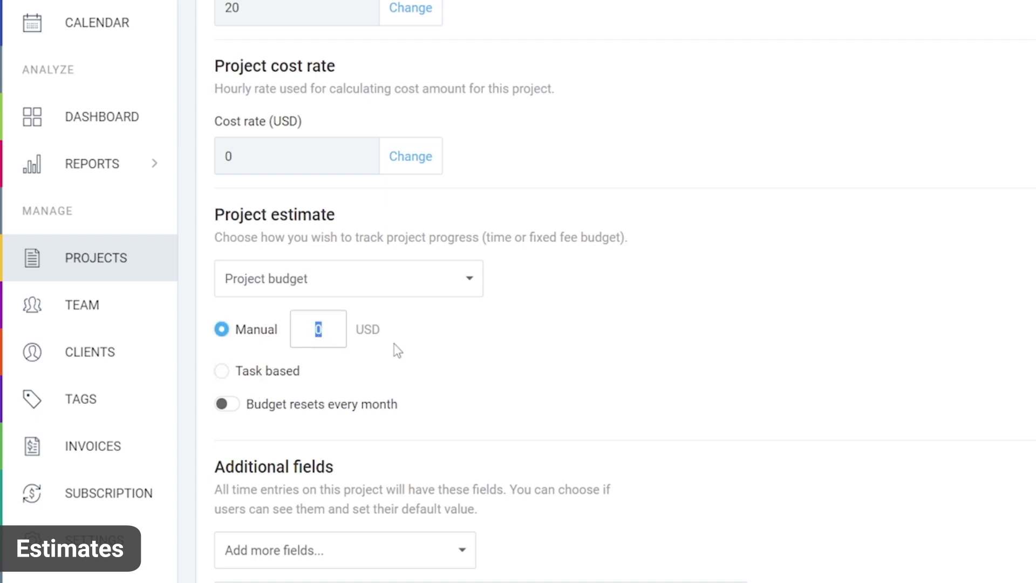
Enter a 1500 USD budget and check its status: 865 of 1,500 USD used (57.67%)
text(1500)
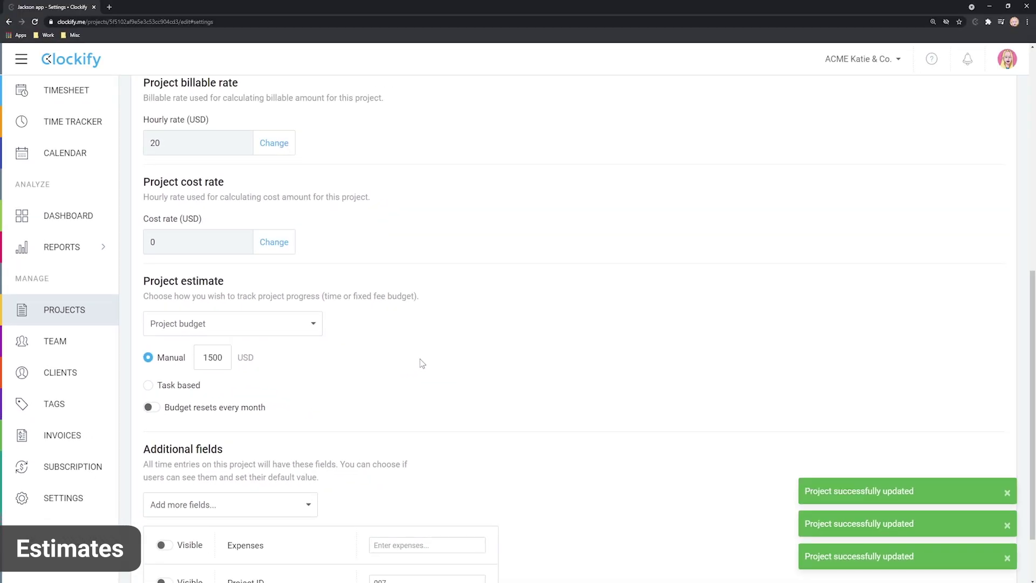
scroll(401, 348, up, 8)
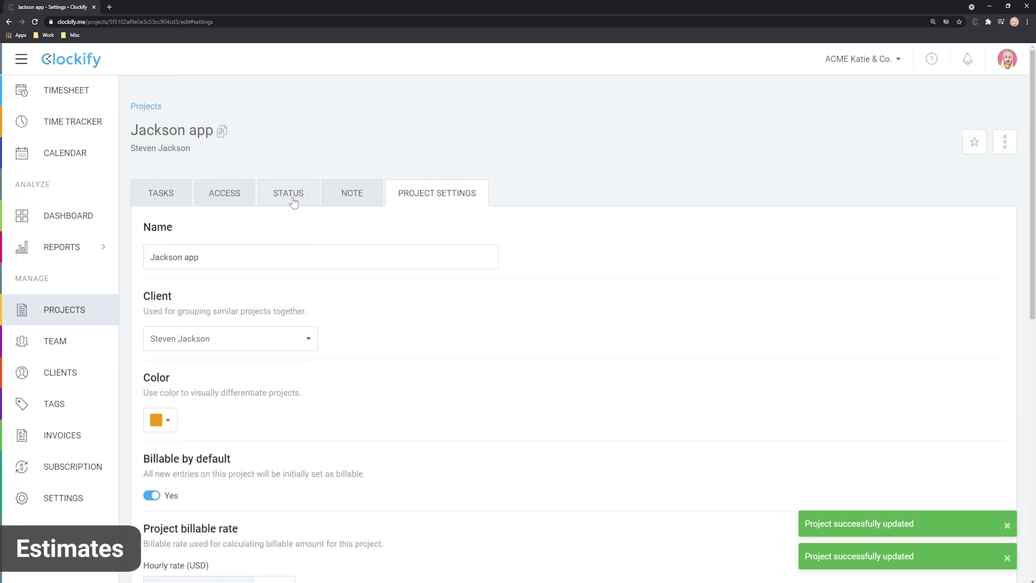
click(292, 201)
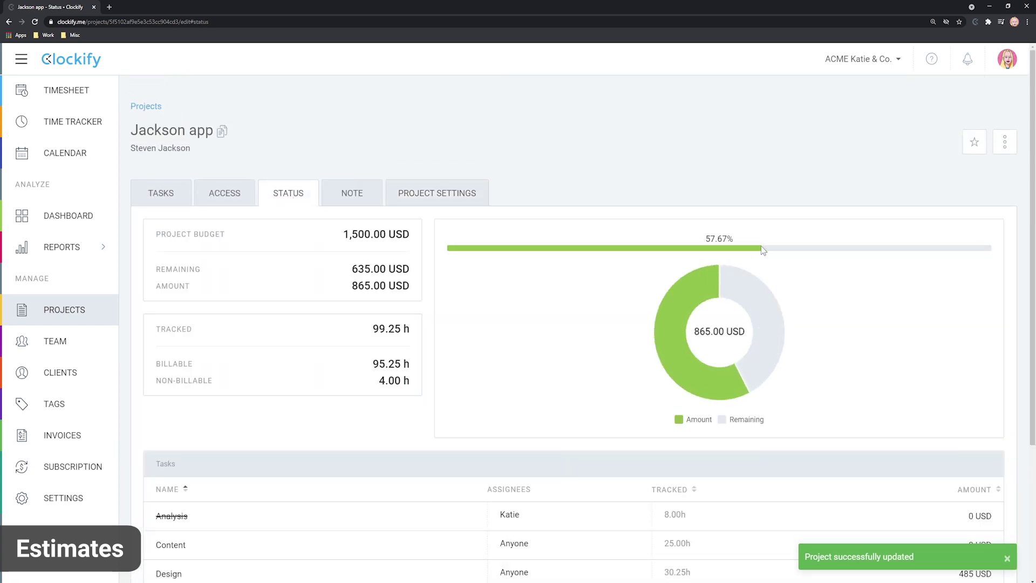
mouse_move(687, 295)
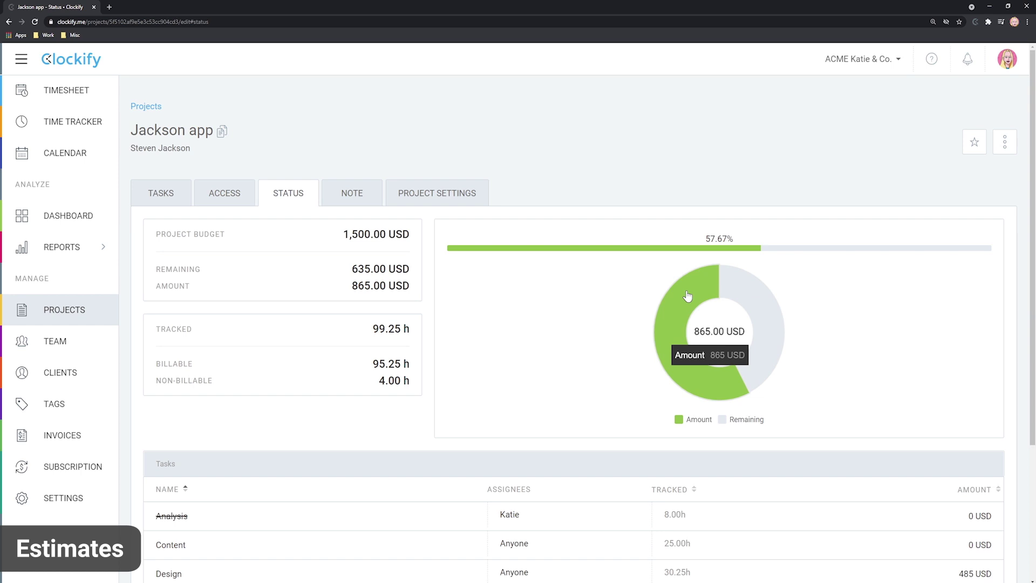
mouse_move(731, 291)
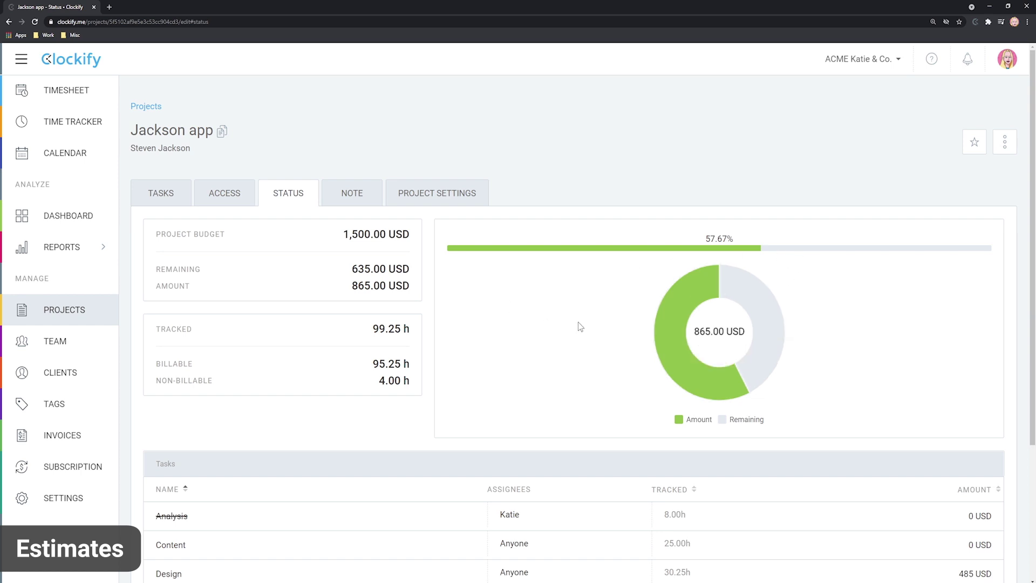
scroll(582, 324, down, 2)
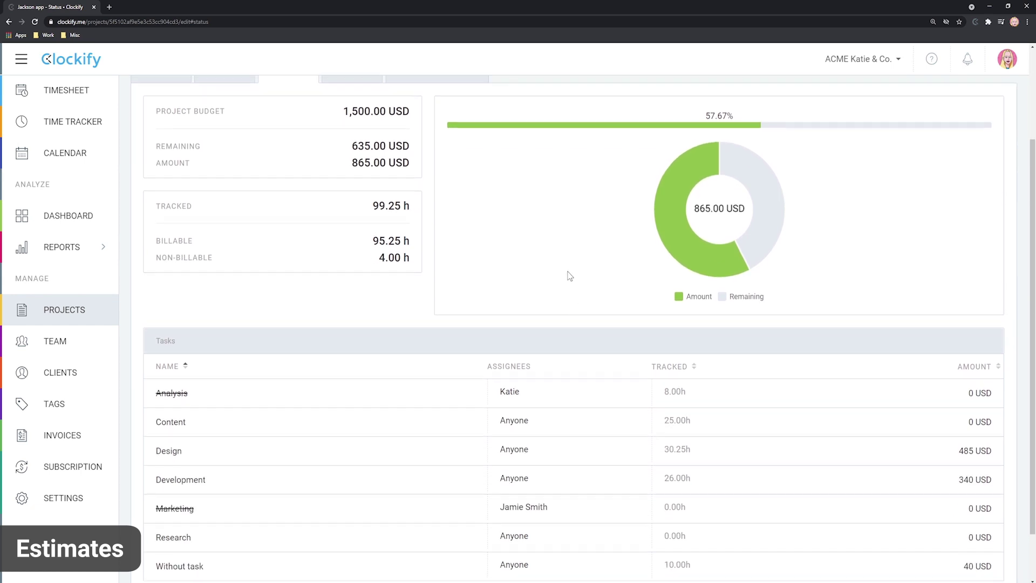
scroll(569, 274, up, 2)
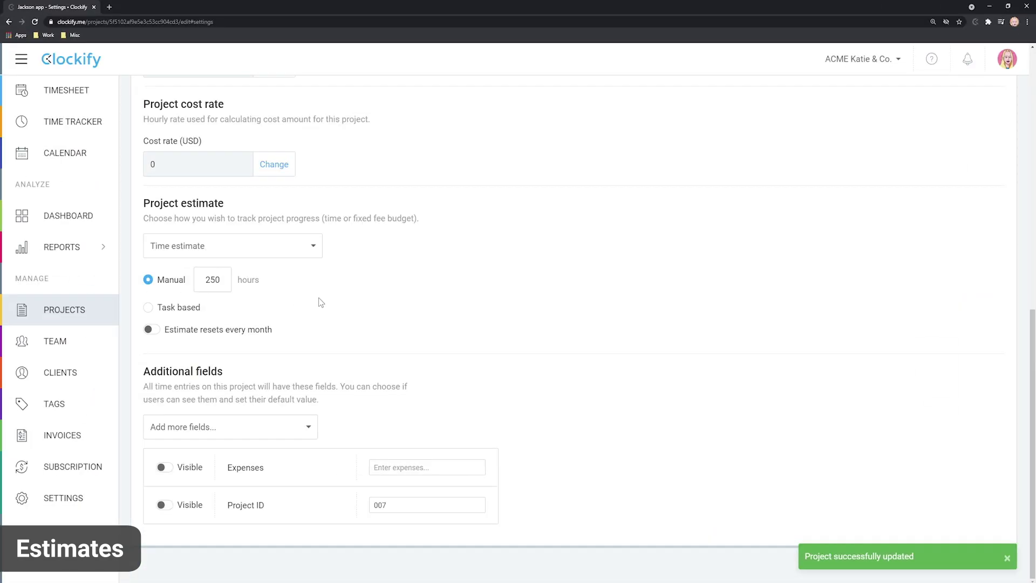
Make Jackson app's 1,500 USD Project budget reset every month
click(150, 309)
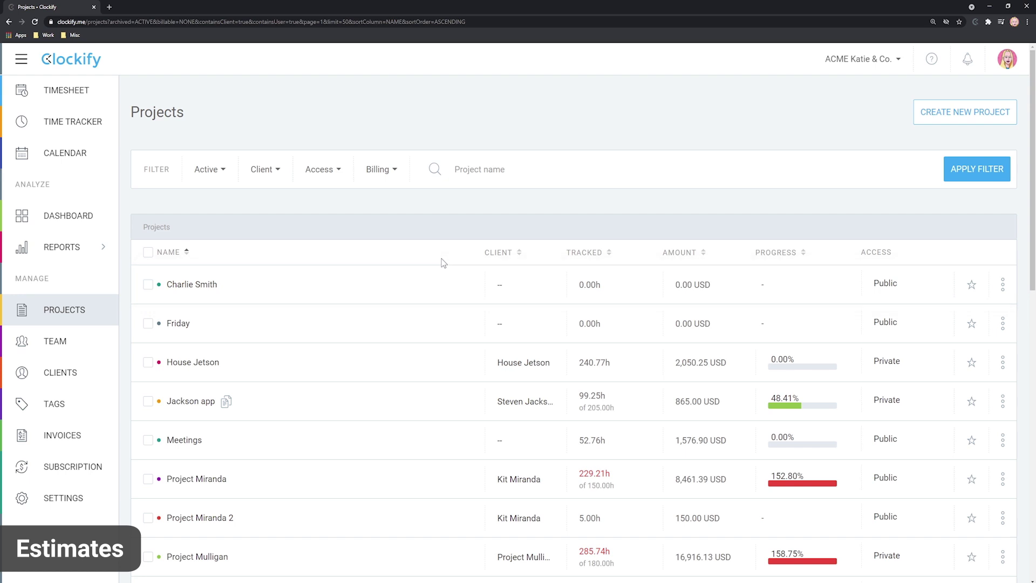
click(190, 402)
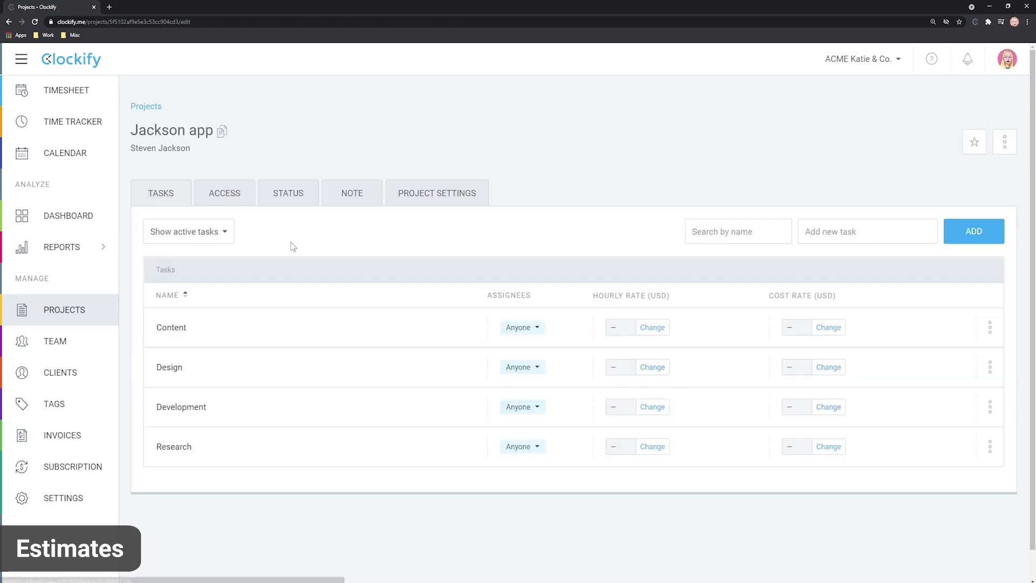
click(443, 195)
scroll(399, 337, down, 5)
scroll(414, 344, down, 4)
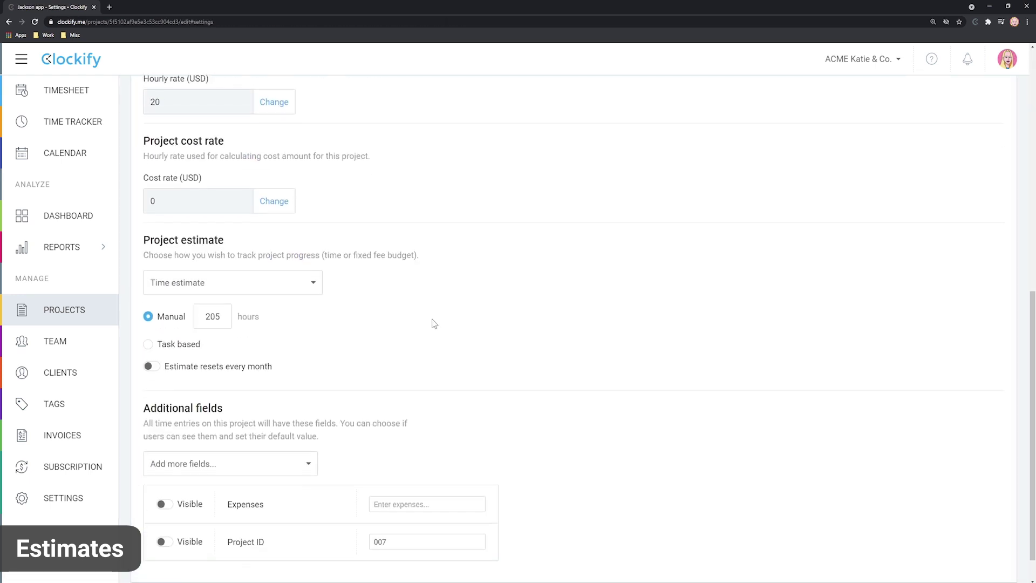
click(152, 351)
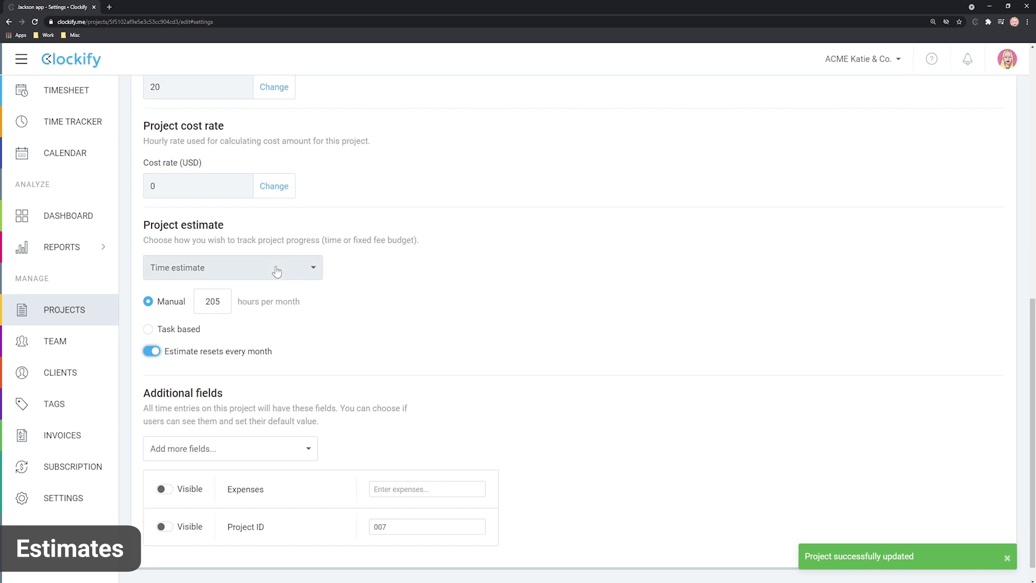
click(276, 269)
click(186, 346)
click(150, 351)
click(151, 353)
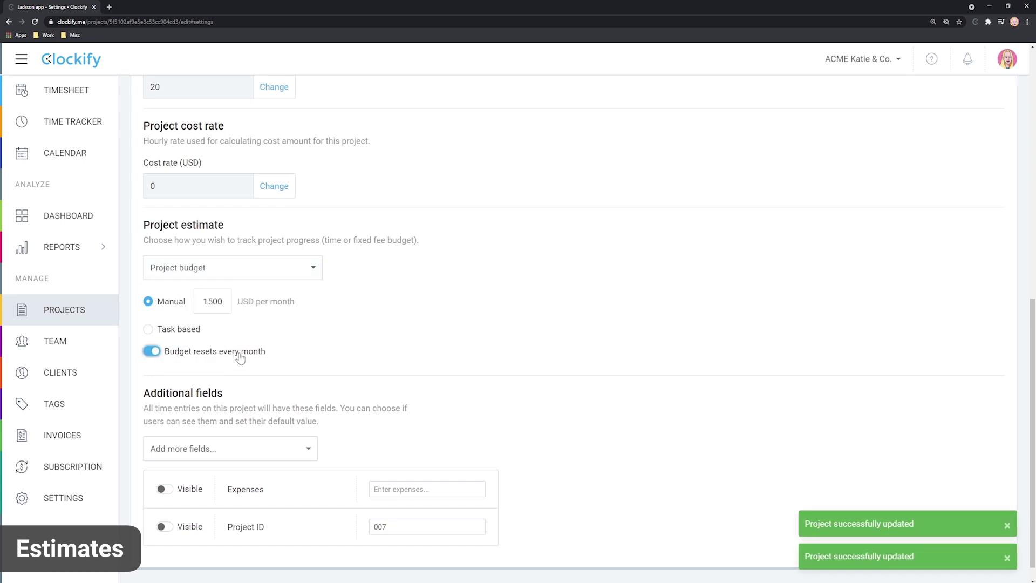
Sort the Projects list by tracked time, then by amount
click(71, 309)
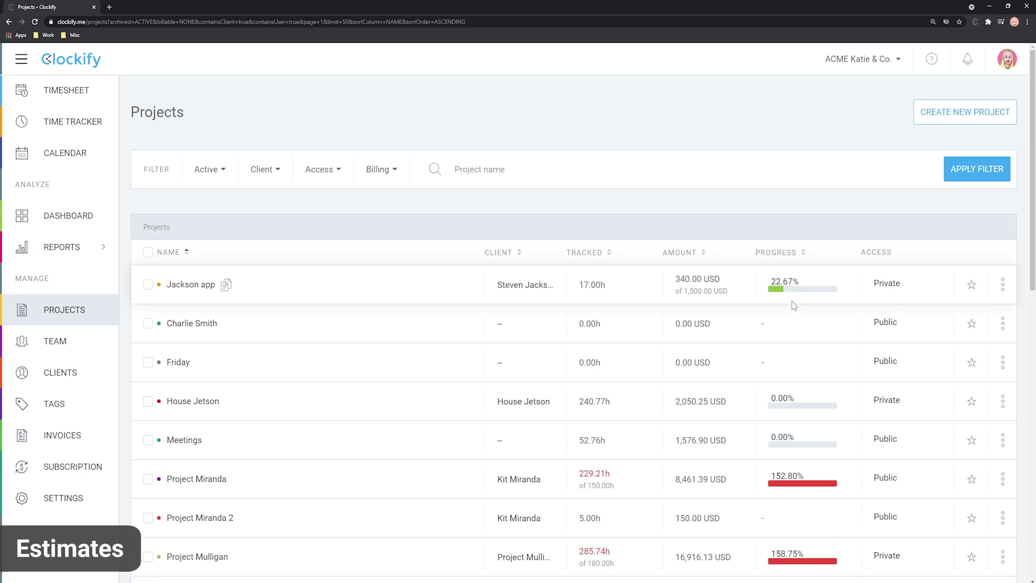
click(587, 252)
click(676, 262)
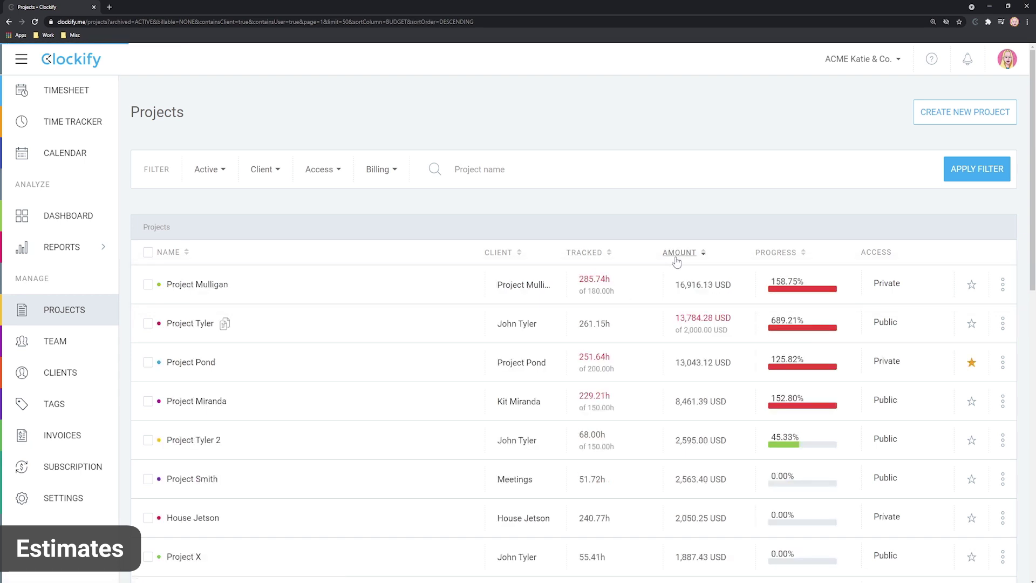
Sort projects by progress, then add a 75%-of-estimate alert sent to Workspace admin
click(786, 258)
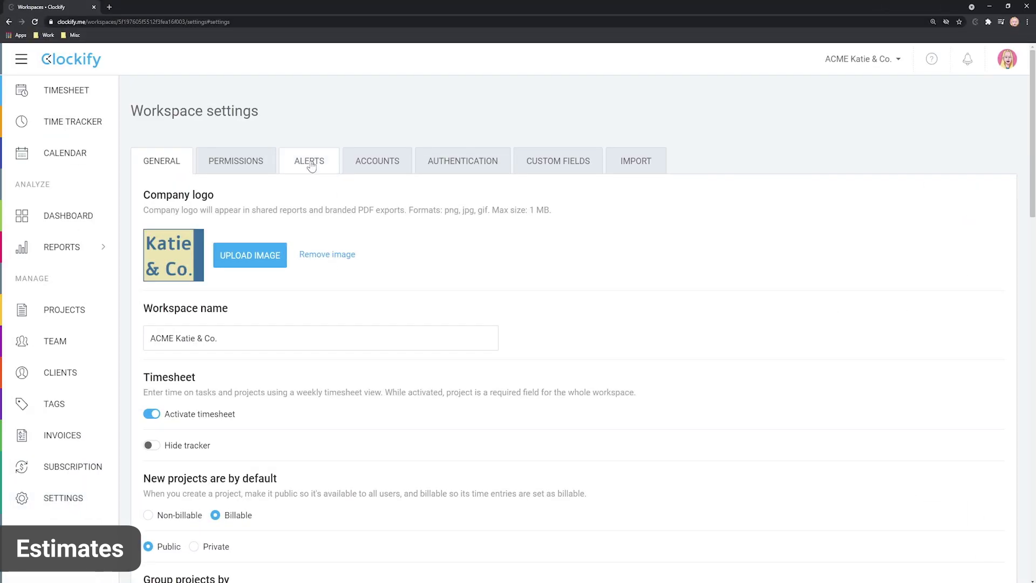
click(309, 162)
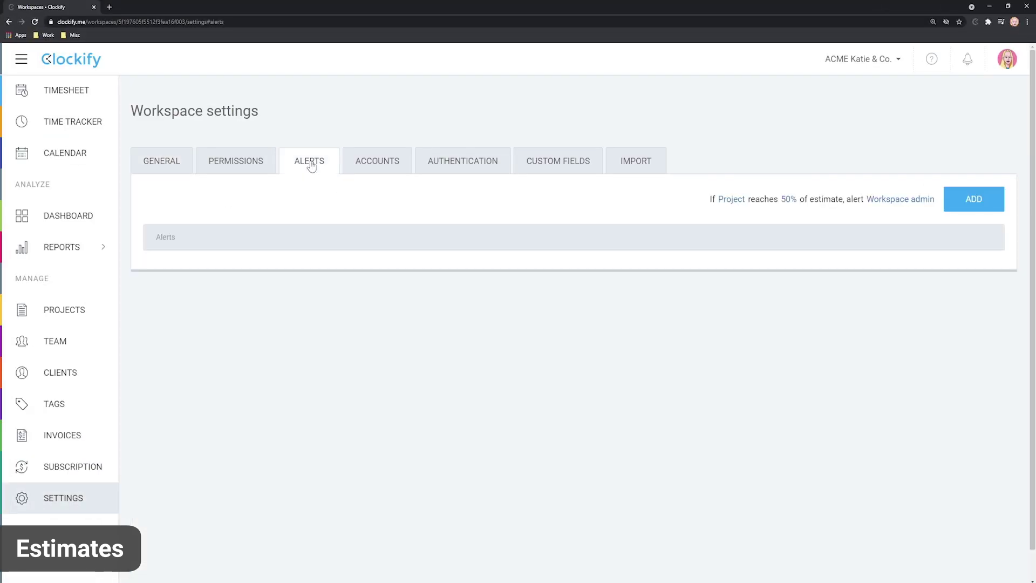
click(964, 207)
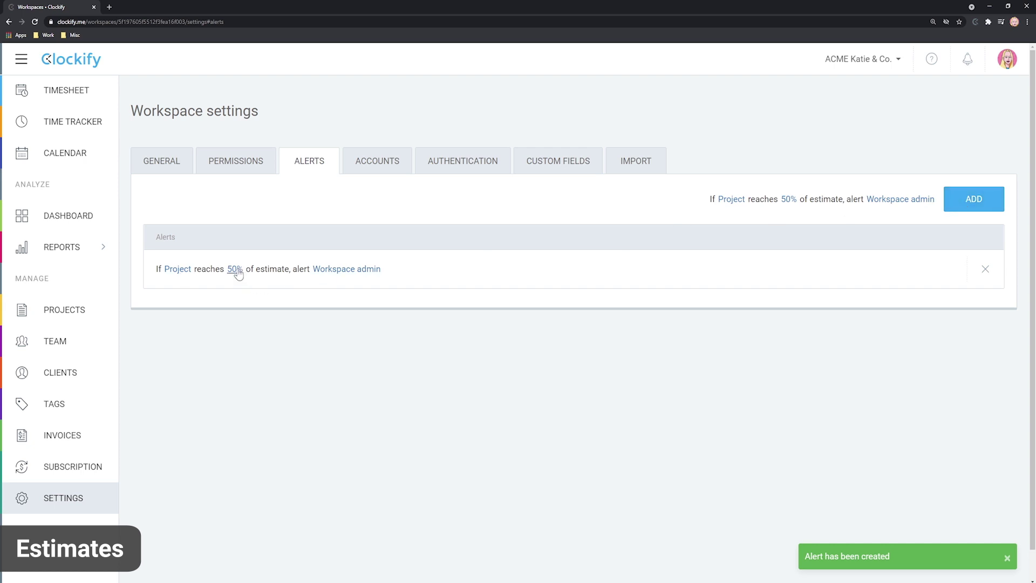
click(176, 270)
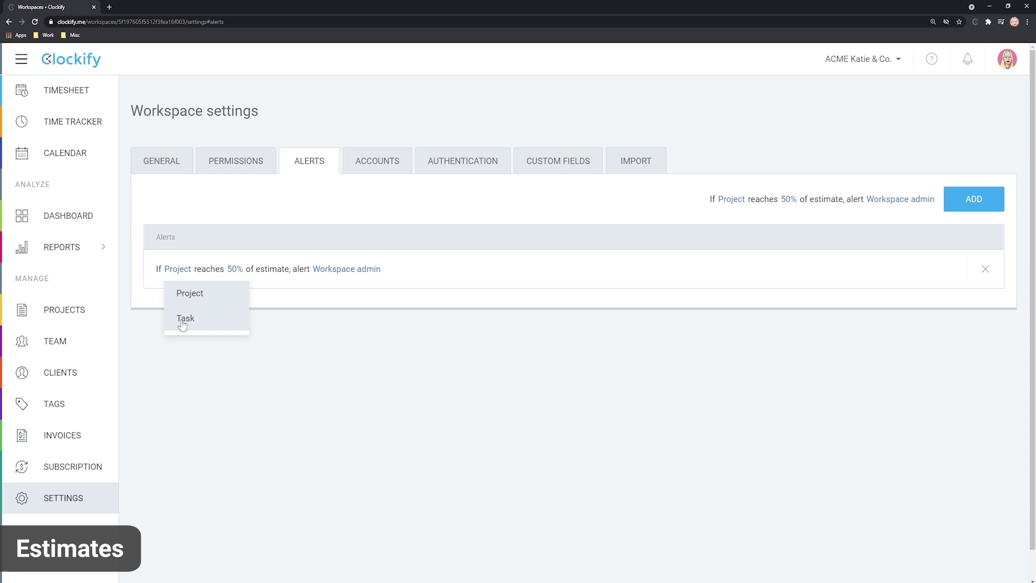
click(238, 273)
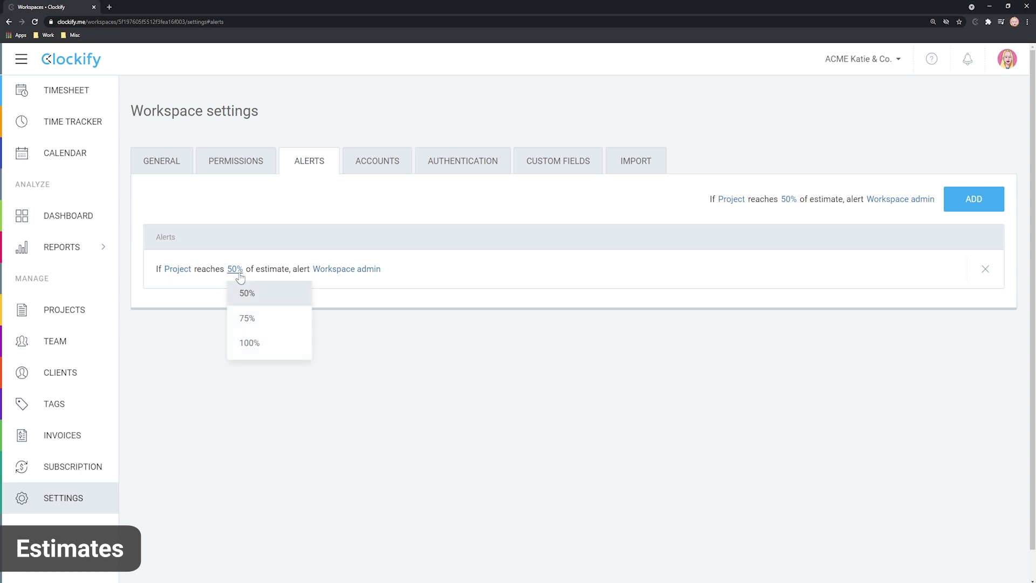
click(250, 320)
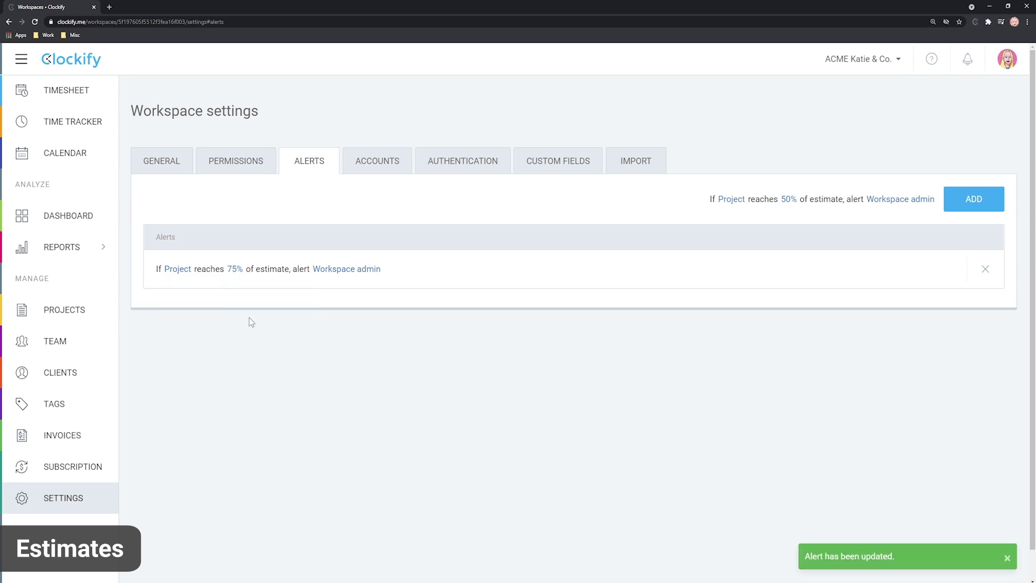
click(348, 271)
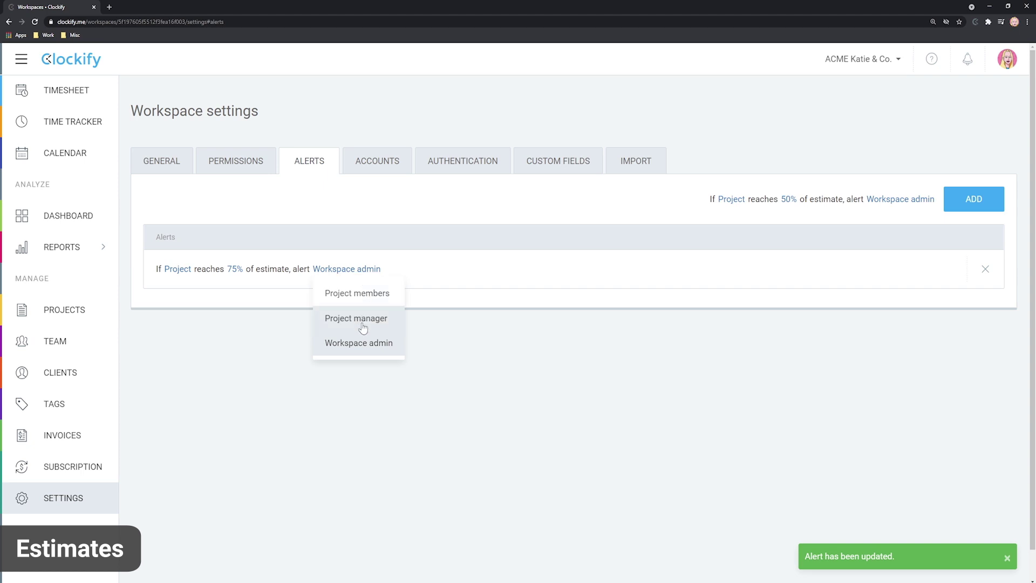
click(431, 263)
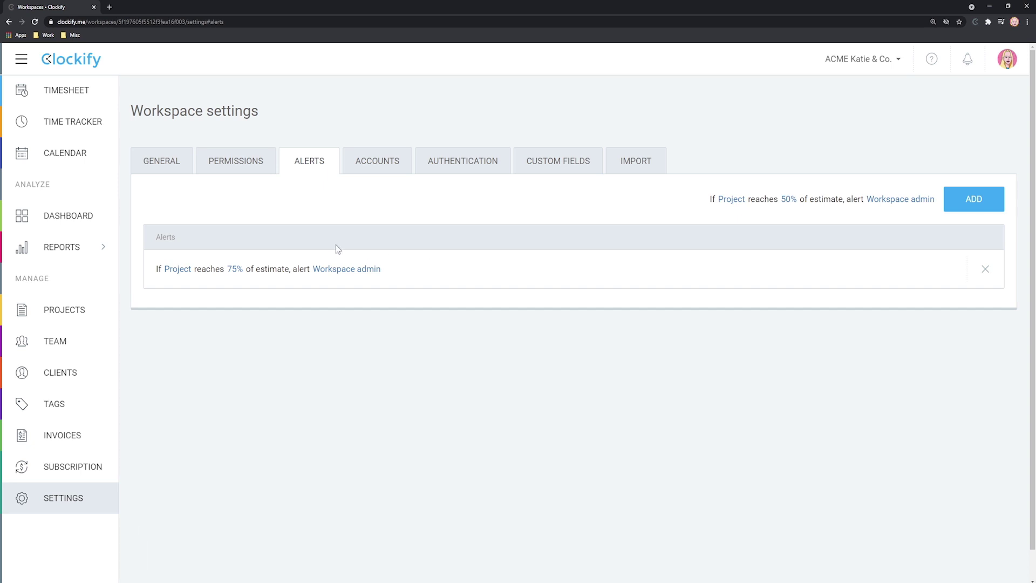
click(73, 315)
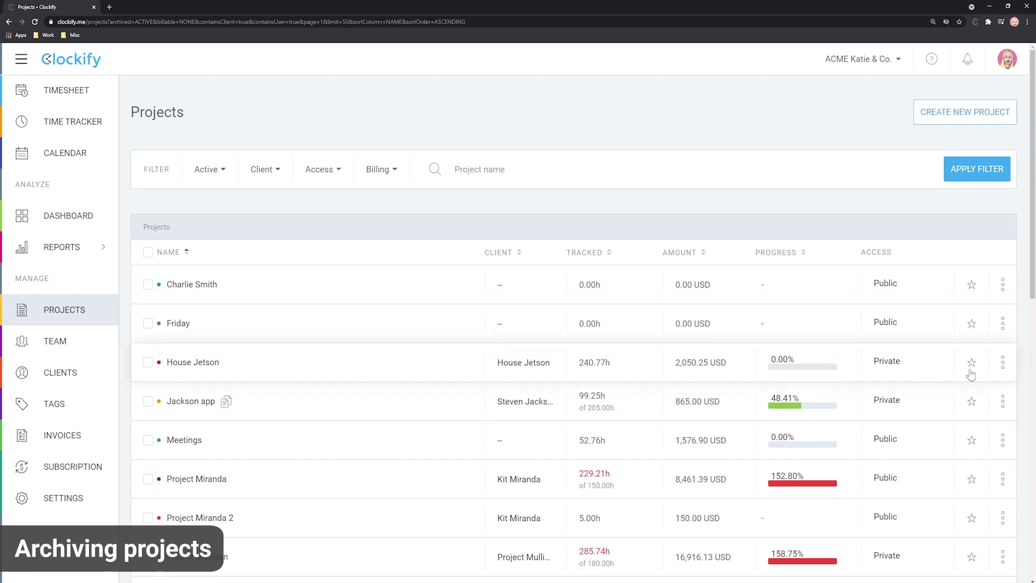
Archive the House Jetson project and reload the project list
click(1004, 369)
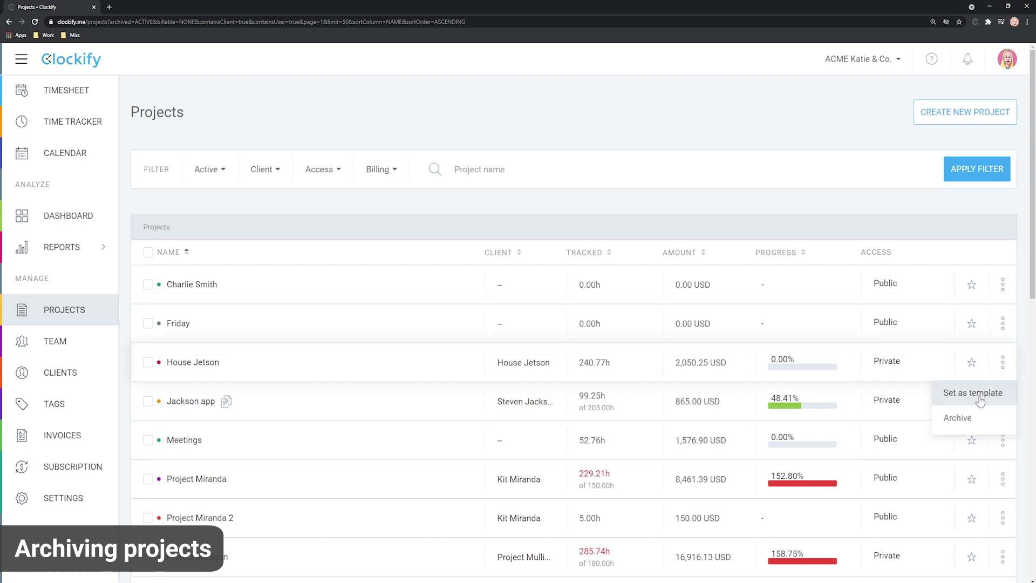
click(972, 419)
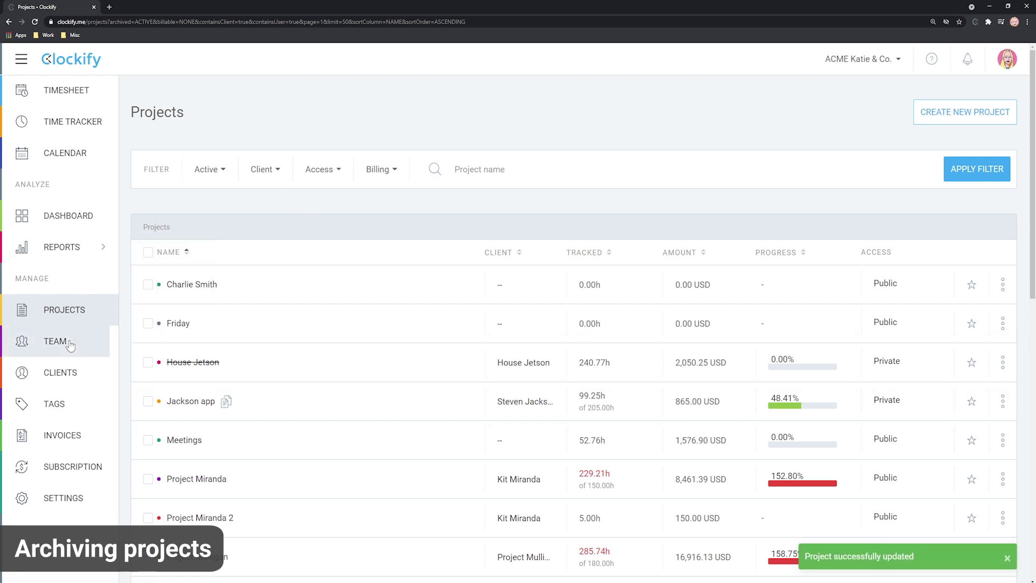
key(F5)
Filter the list to Archived projects and restore House Jetson to active
click(208, 169)
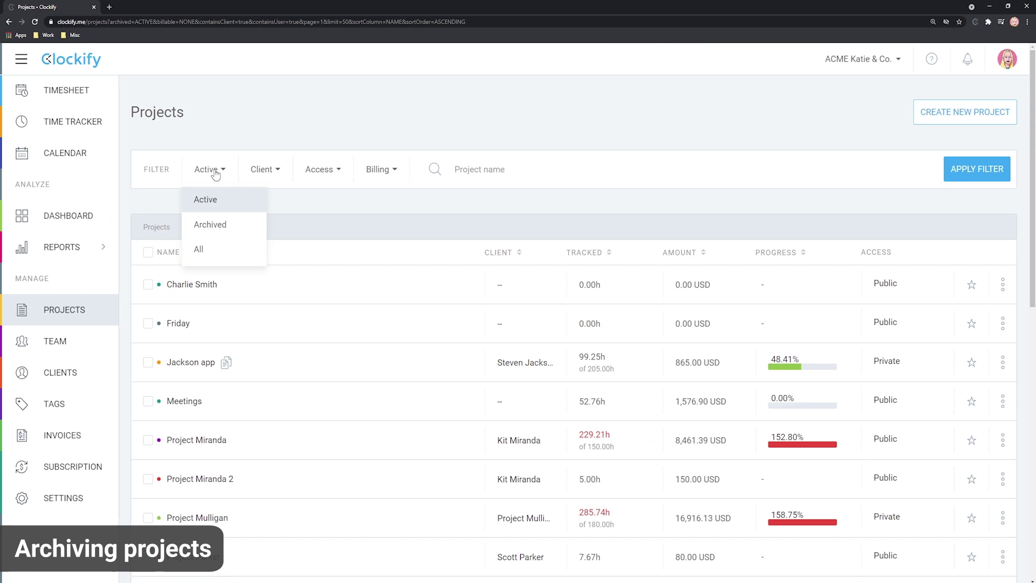
click(209, 226)
click(992, 170)
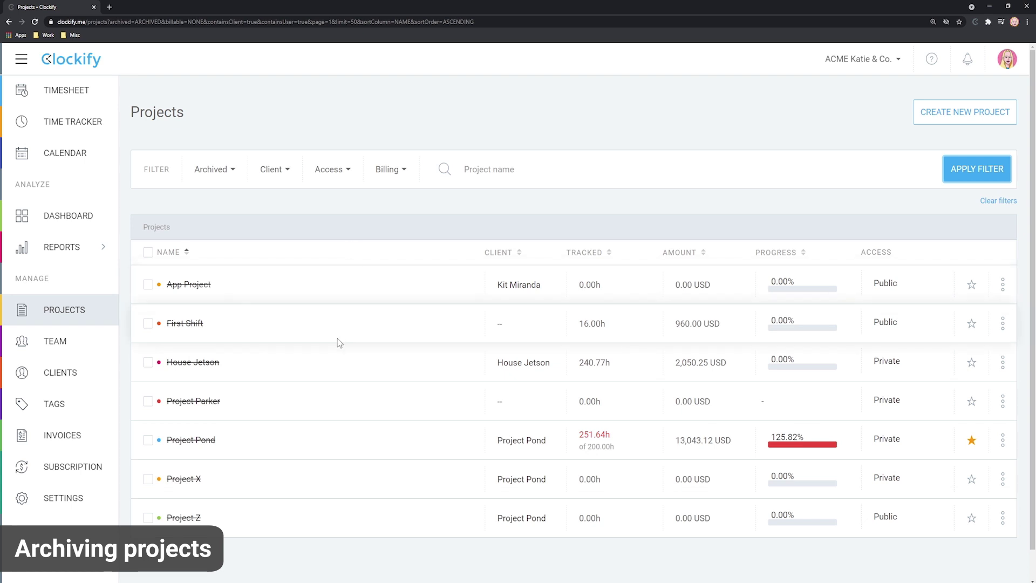
click(1003, 367)
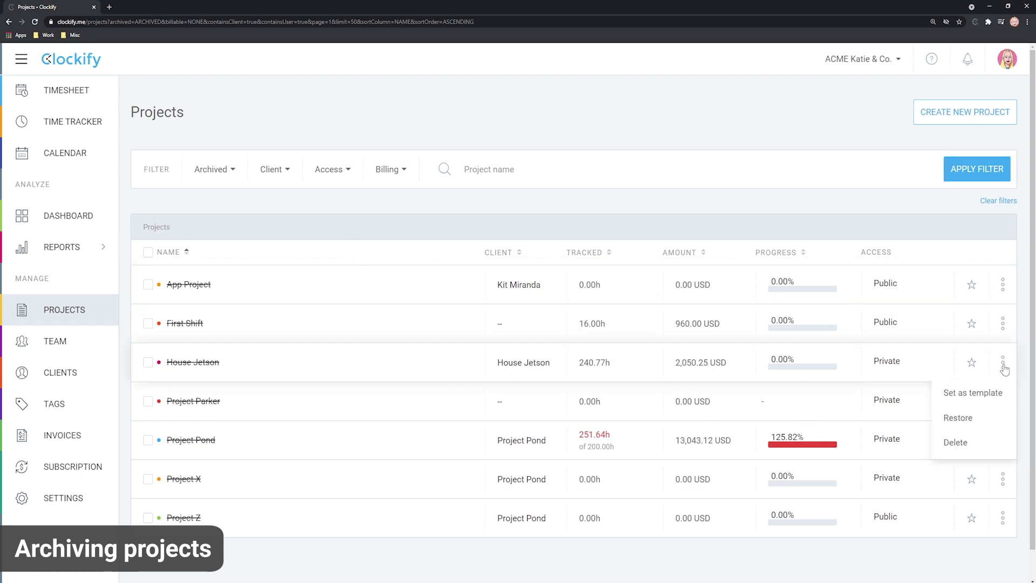
click(956, 421)
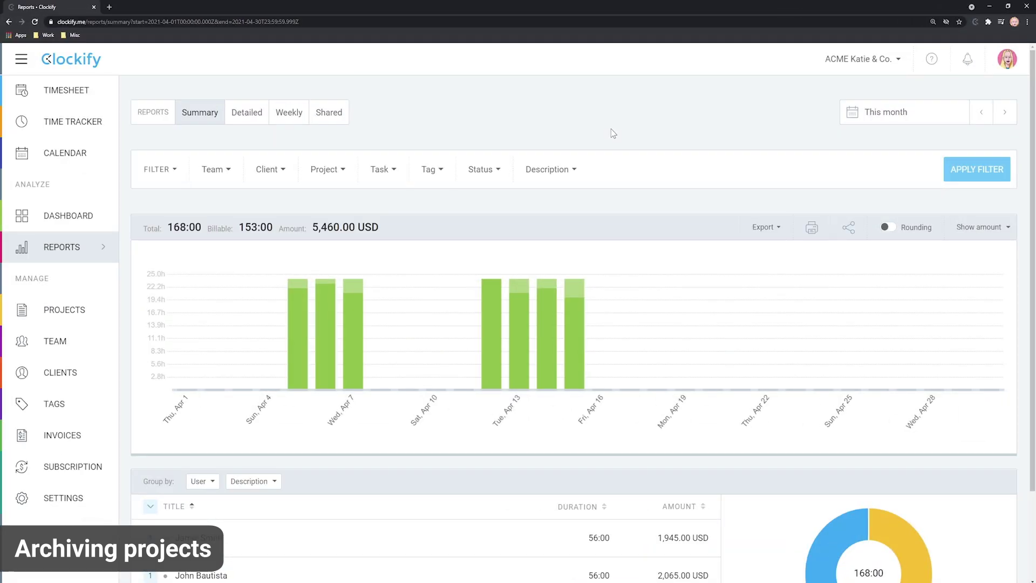
Change the report's Project filter to show Archived instead of Active projects
click(339, 177)
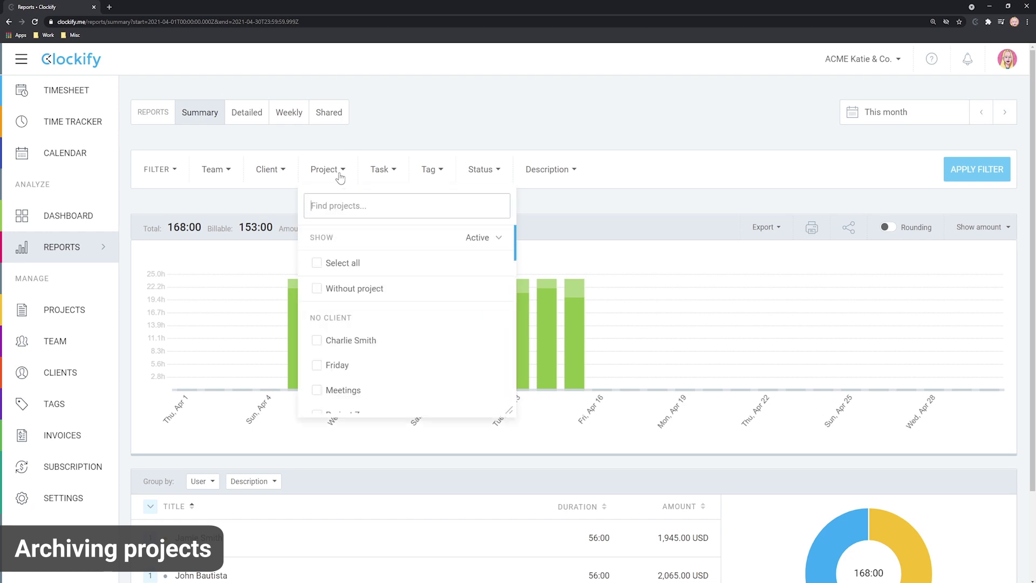
click(500, 240)
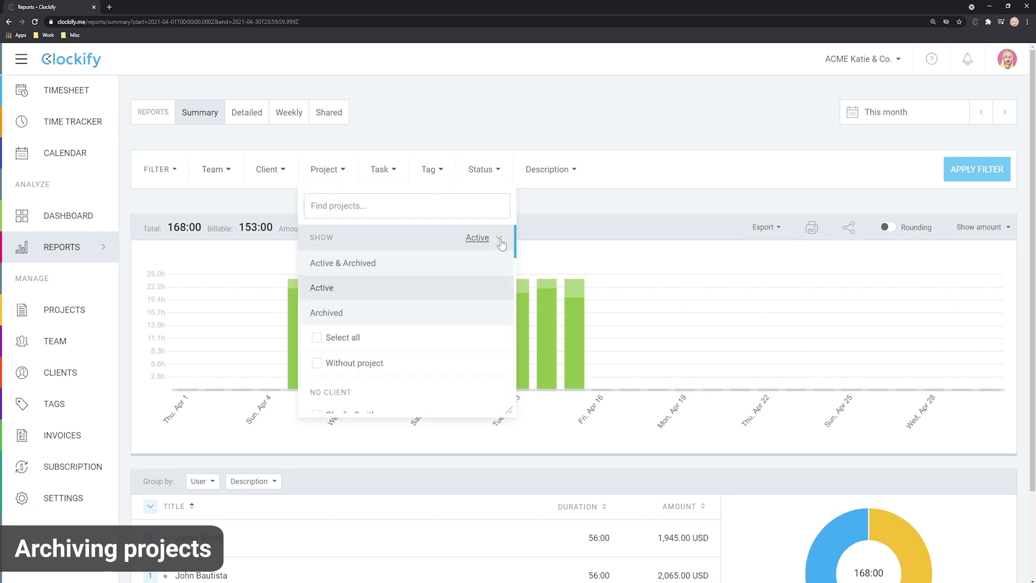
click(339, 309)
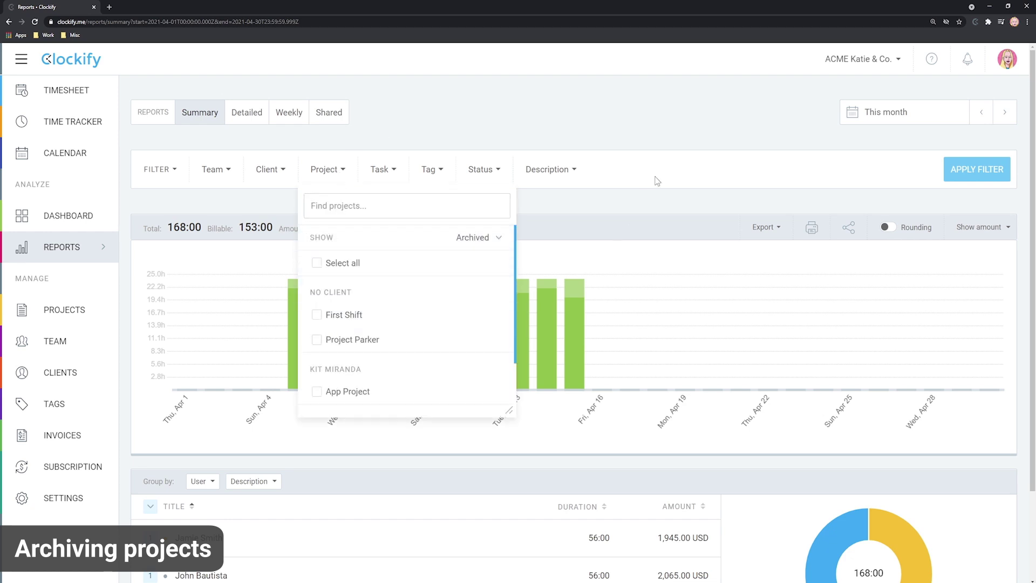
click(684, 181)
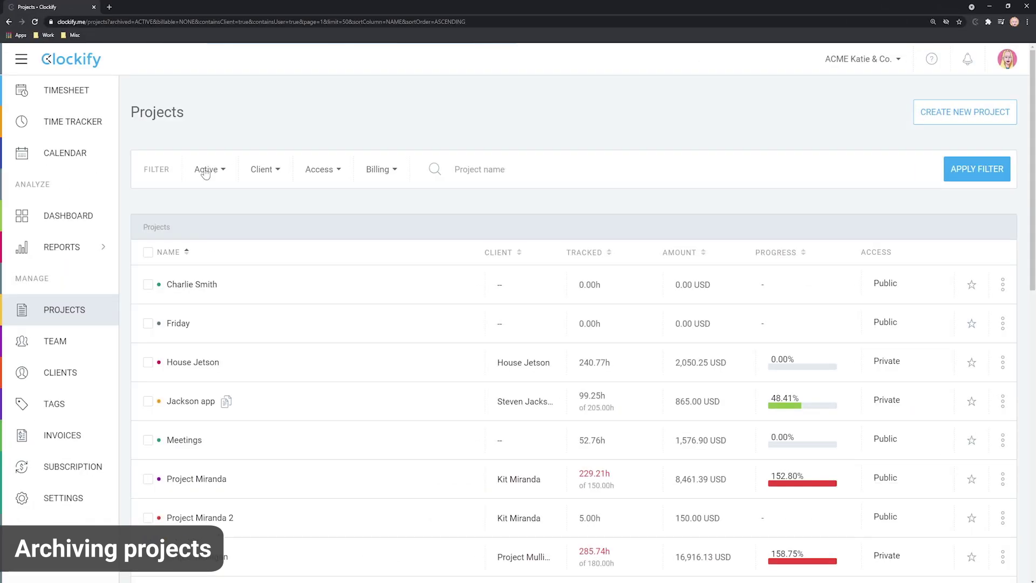
Filter Projects to Archived and start deleting the archived App Project
click(208, 170)
click(211, 225)
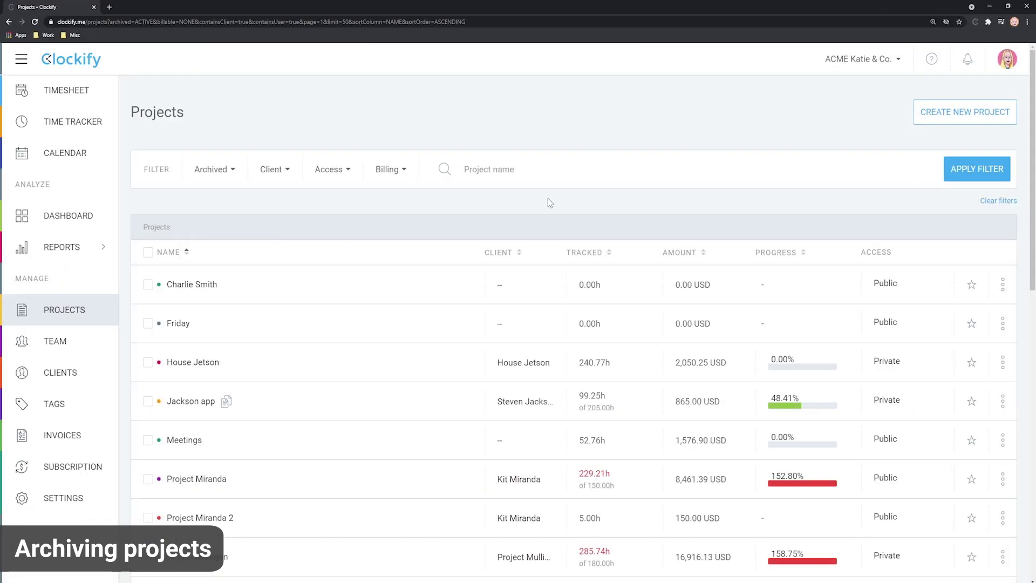
click(981, 171)
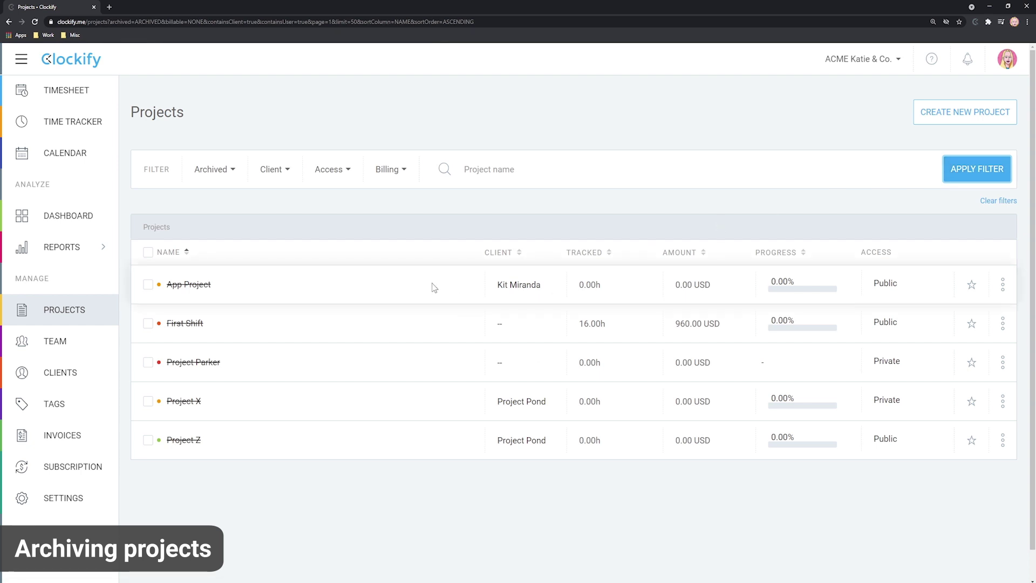
click(1003, 286)
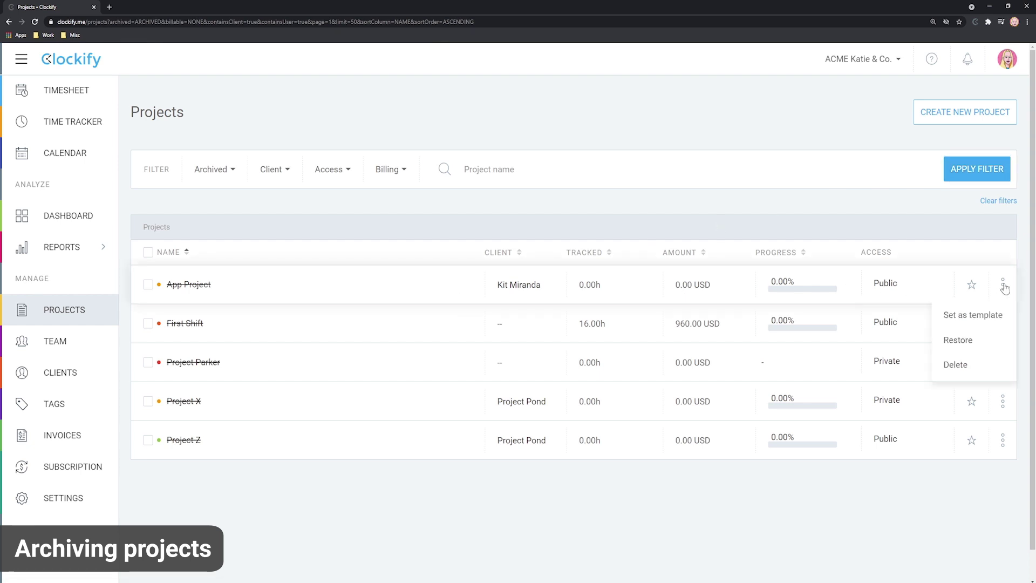
click(966, 364)
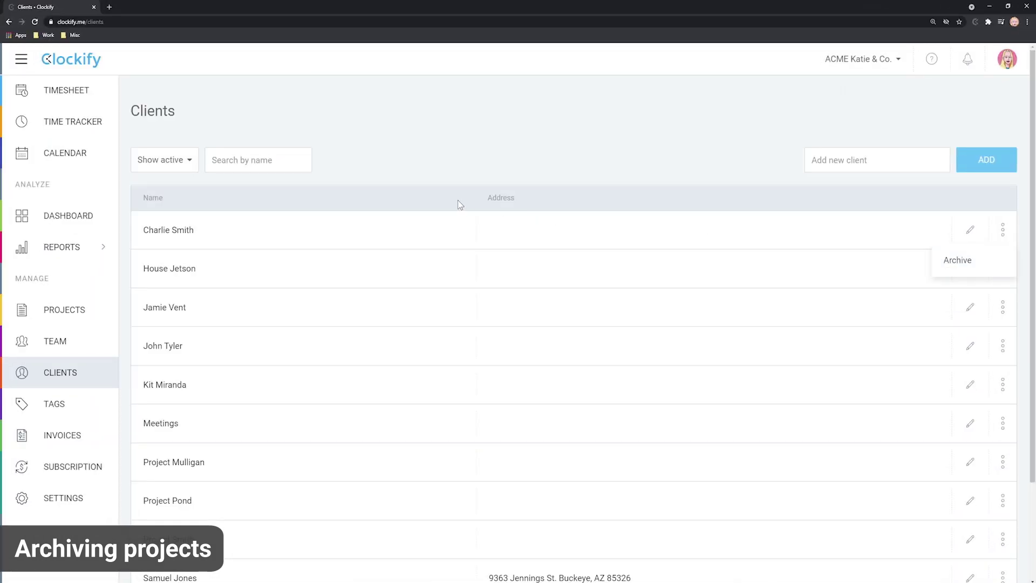
On the Tags page, start archiving the back-end tag
click(79, 408)
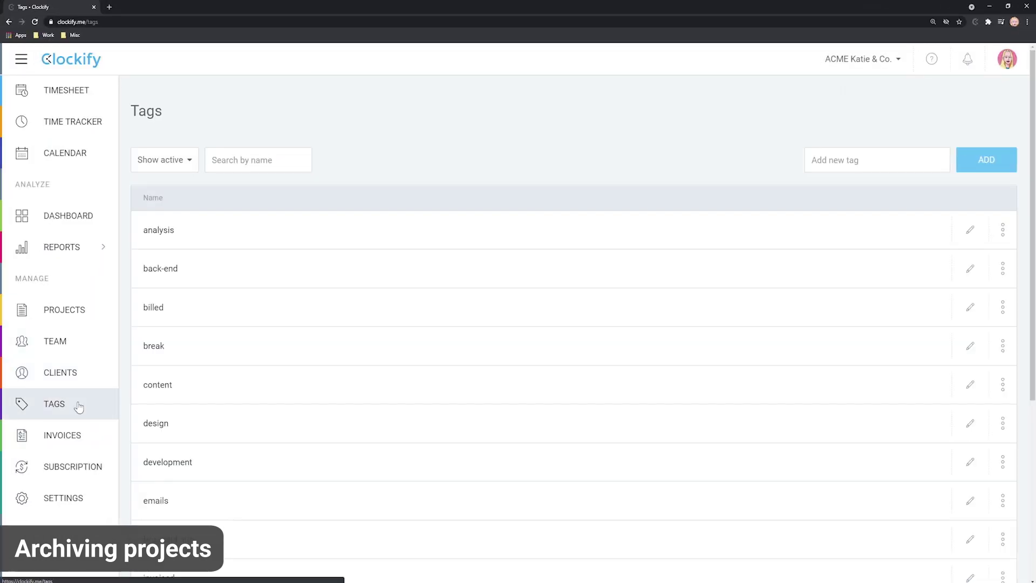
click(1003, 272)
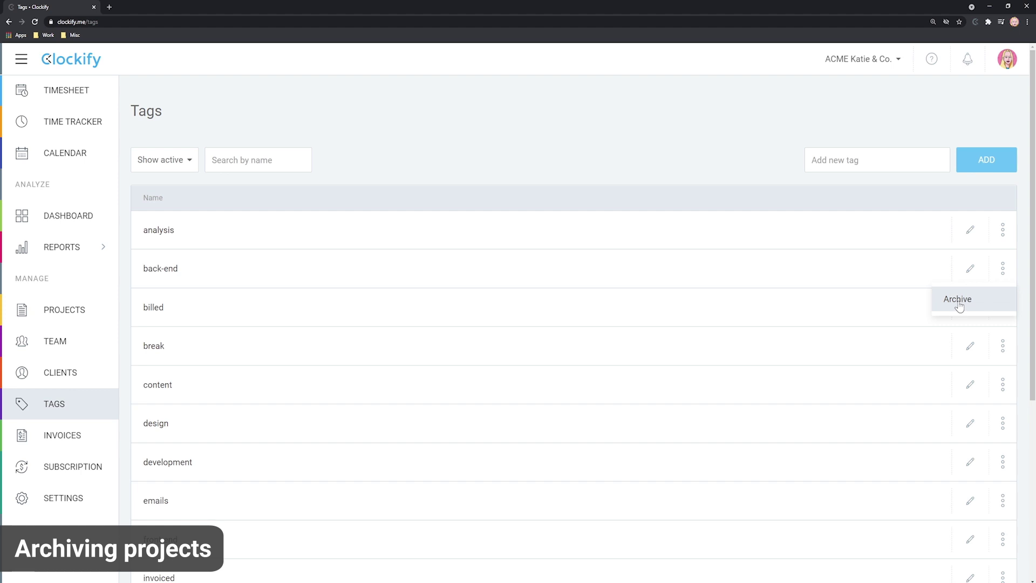
click(959, 300)
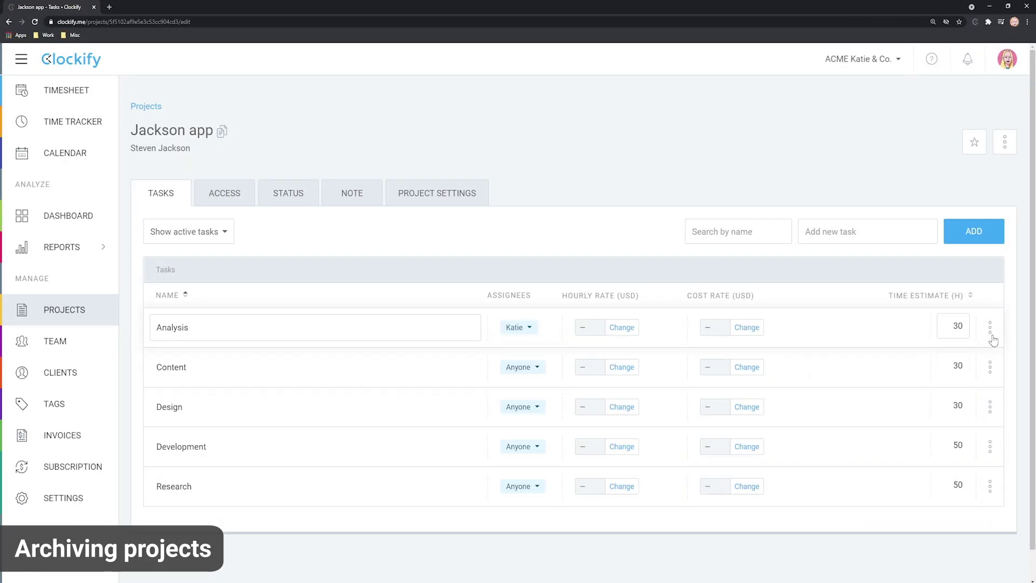
Mark Jackson app's Analysis task as done from its row menu
click(992, 336)
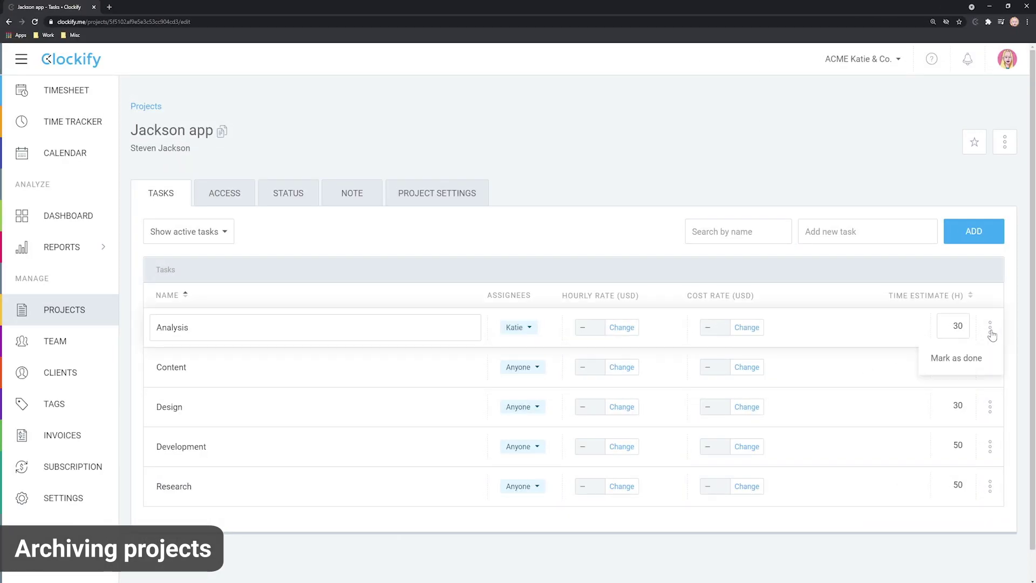
click(955, 360)
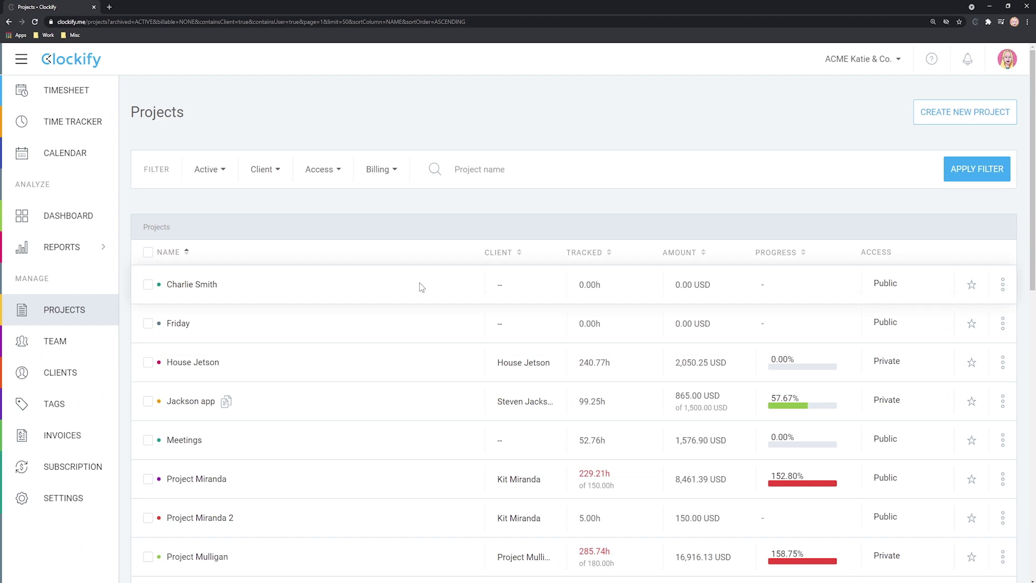
Paste the sample Markdown into the Jackson app project note and save it so headings, lists and the link render
click(188, 406)
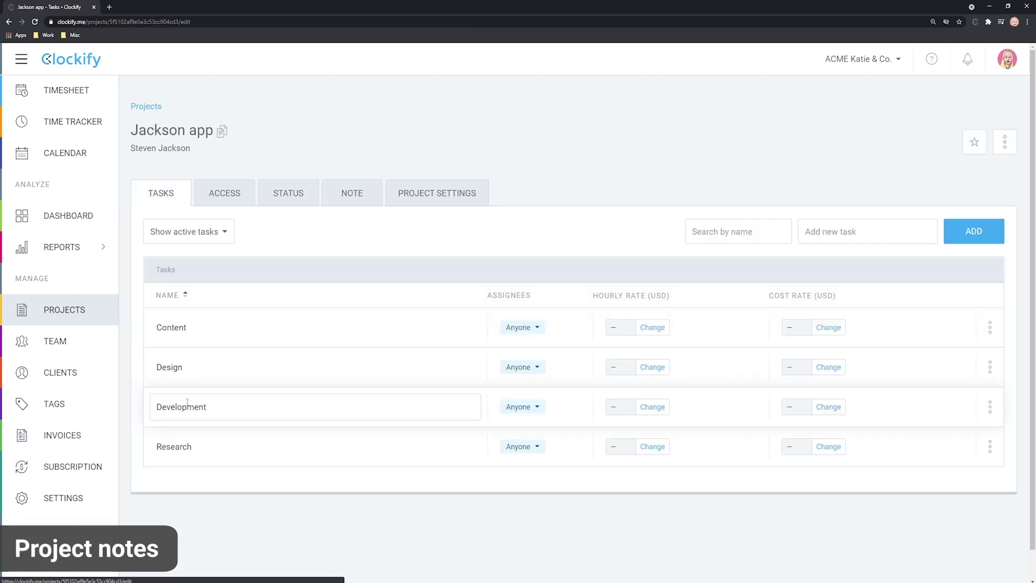
click(348, 198)
click(205, 237)
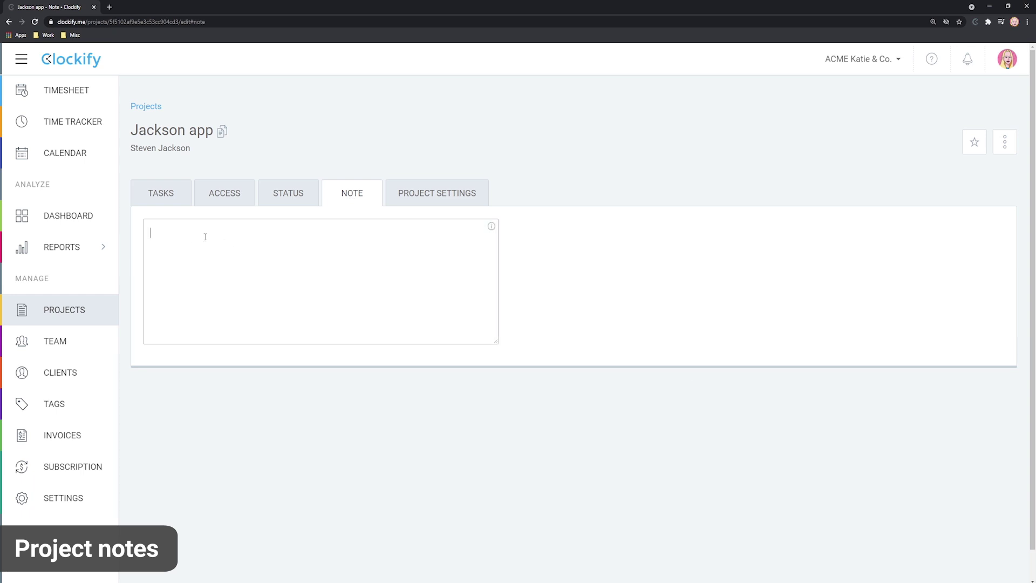
text(# Heading 1 ## Heading 2 ### Heading 3 #### Heading 4 ##### Heading 5 ###### Heading 6 **bold** *italic* ~strikethrough~ [Link](https://clockify.me/) ![Clockify logo image](https://clockify.me/assets/images/clockify-logo.svg) -- Bullet list:   * apples   * oranges   * pears Numbered list:   1. lather   2. rinse   3. repeat)
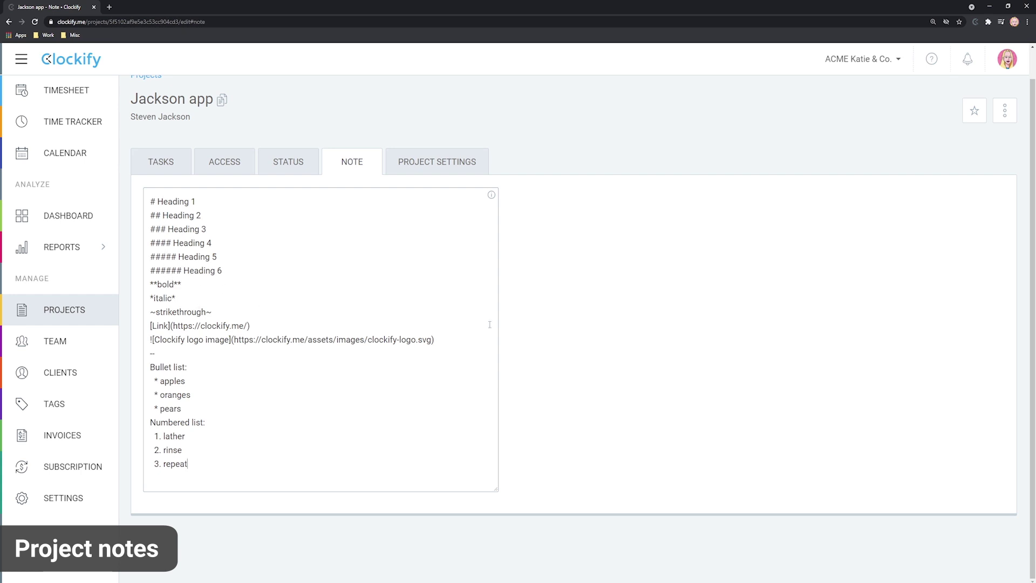
click(552, 303)
scroll(321, 291, down, 1)
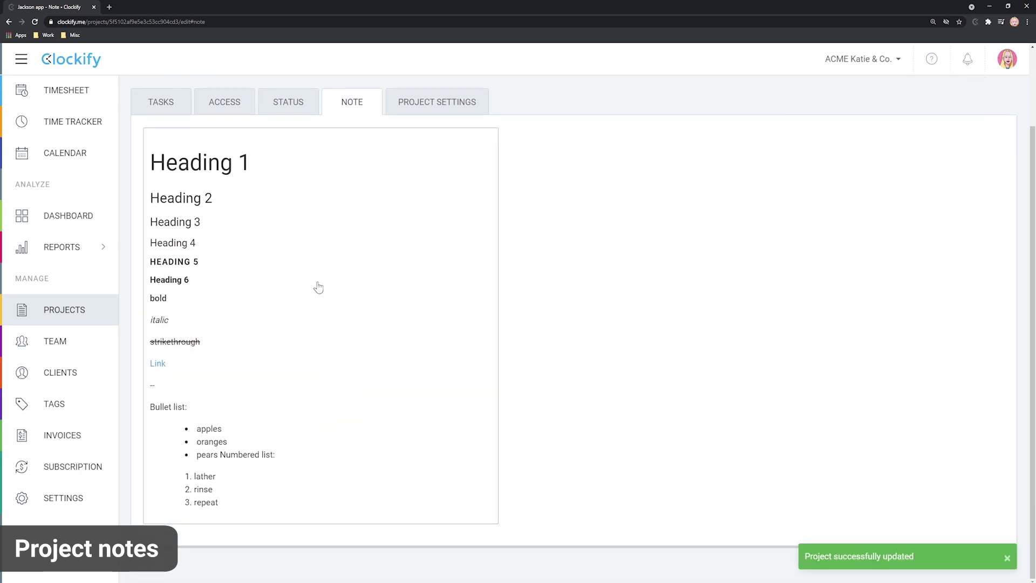